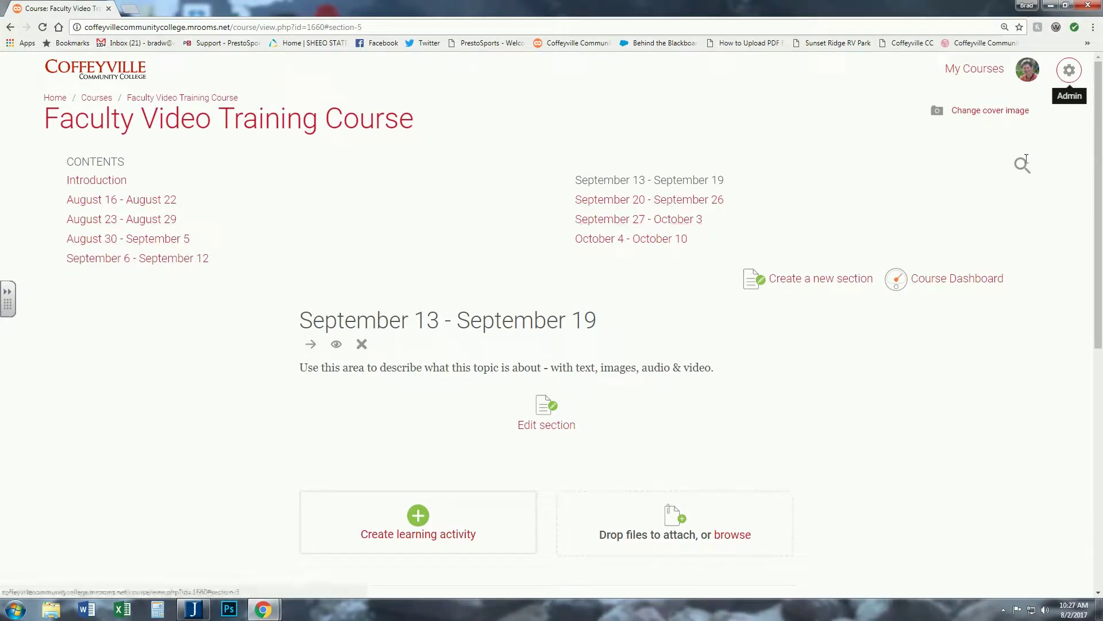
# - Open the course's Question bank from the Course administration menu
pyautogui.click(1069, 74)
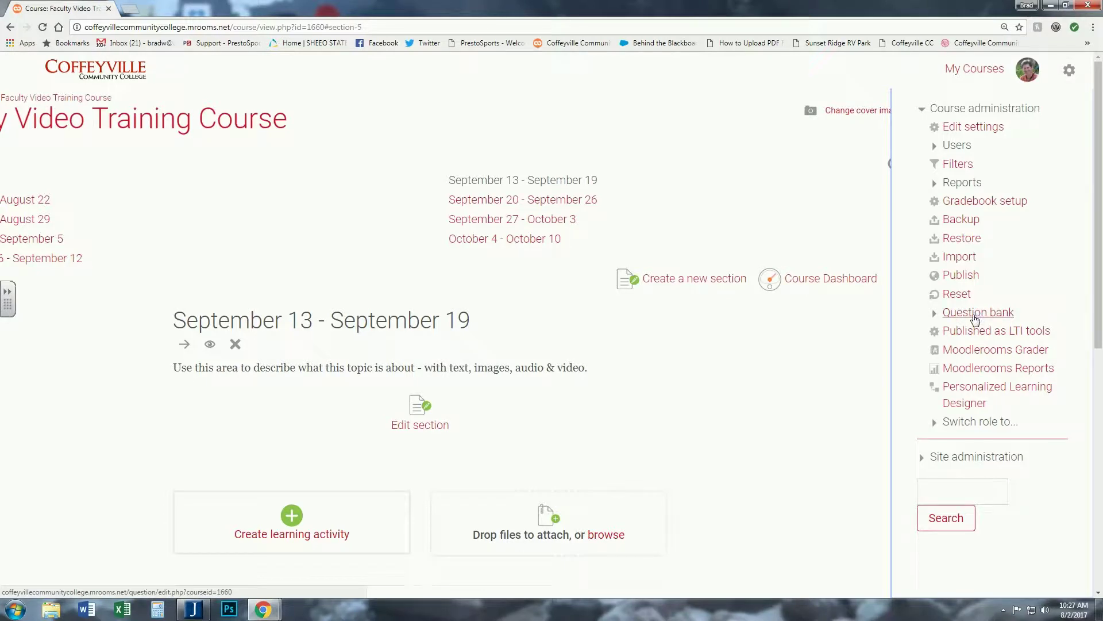
pyautogui.click(975, 318)
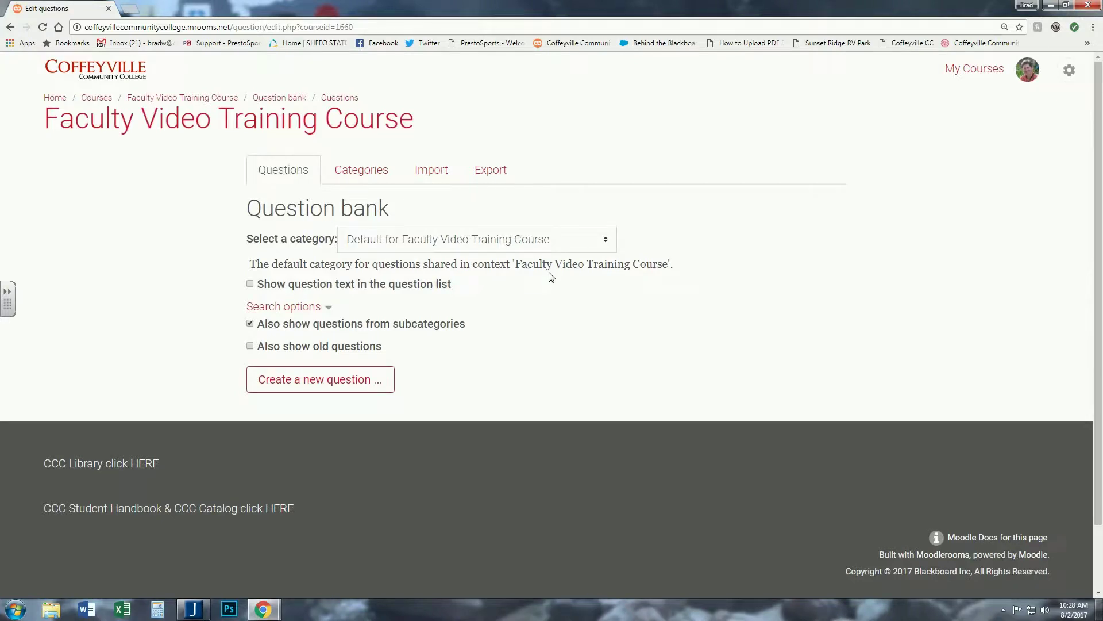
# - Add a 'Syllabus Quiz Questions' category under Default for Faculty Video Training Course
pyautogui.click(359, 172)
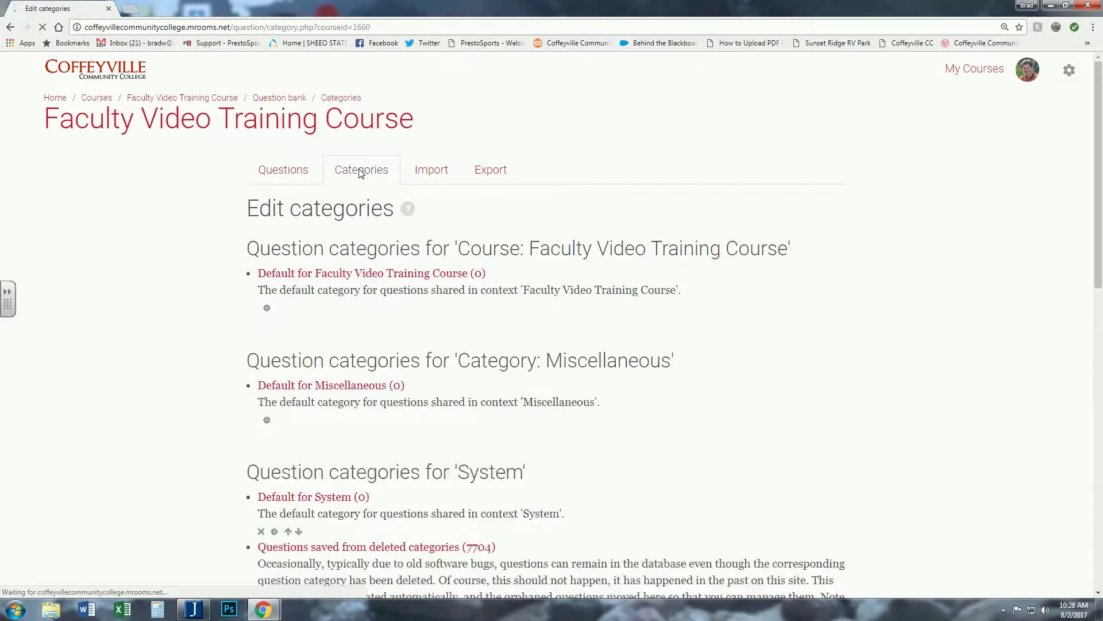
pyautogui.scroll(-3, 188, 288)
pyautogui.scroll(-4, 188, 289)
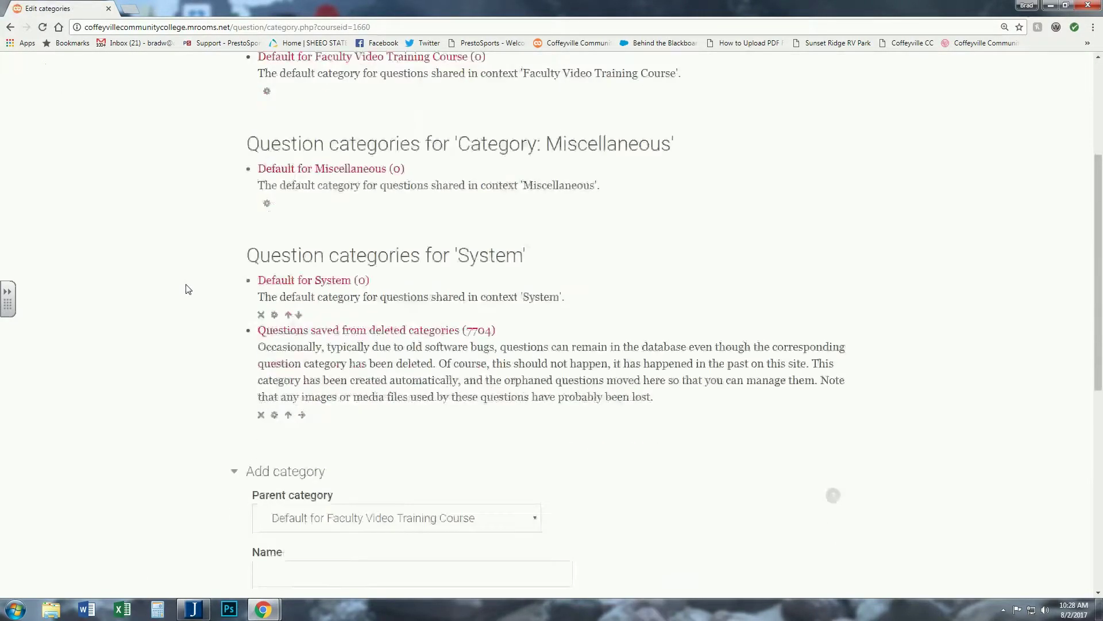
pyautogui.scroll(6, 188, 289)
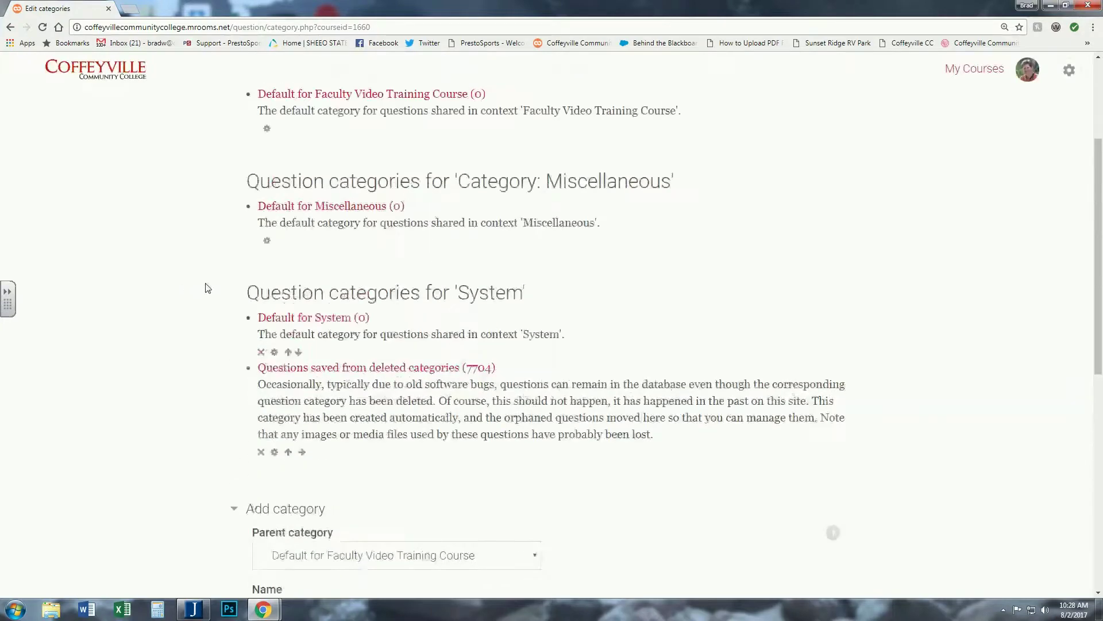
pyautogui.scroll(-4, 195, 290)
pyautogui.scroll(-3, 193, 289)
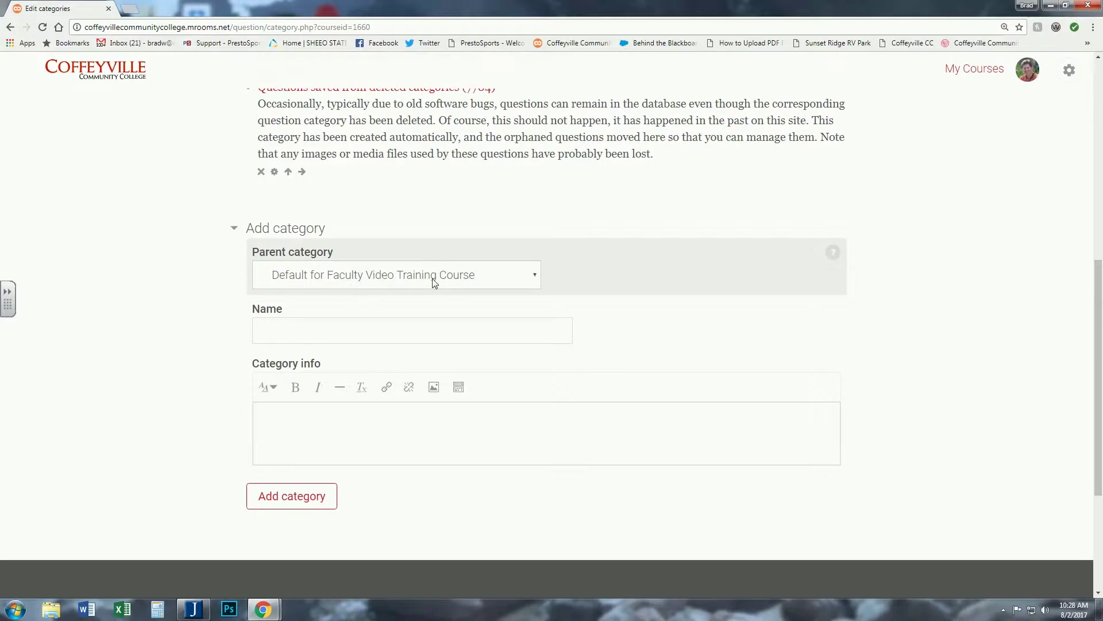
pyautogui.click(276, 331)
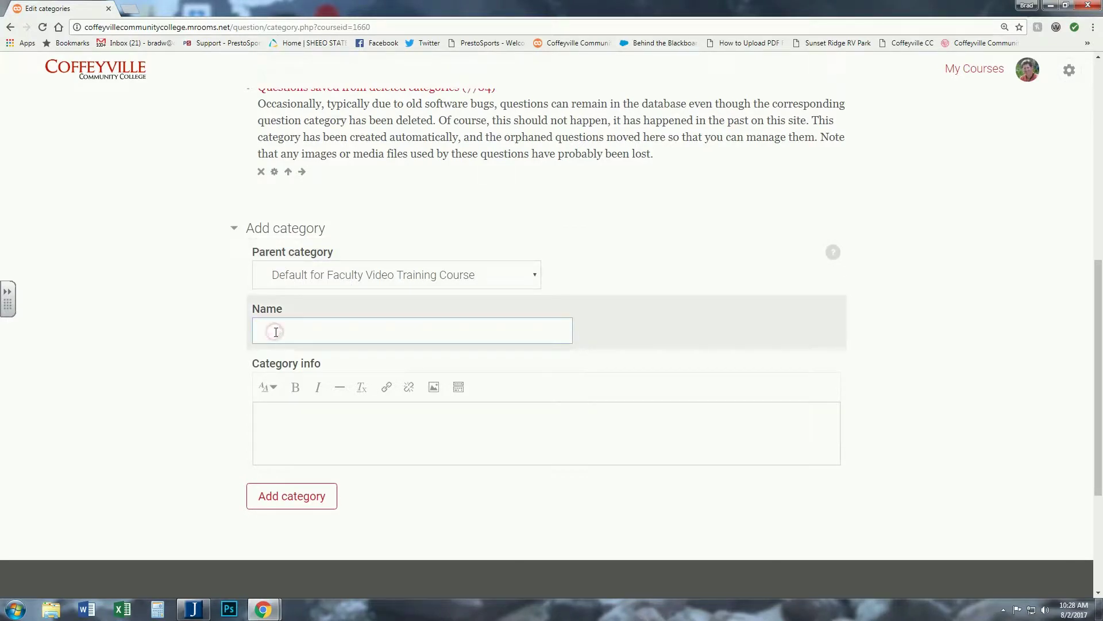
pyautogui.write('Syllabus Quiz Questions')
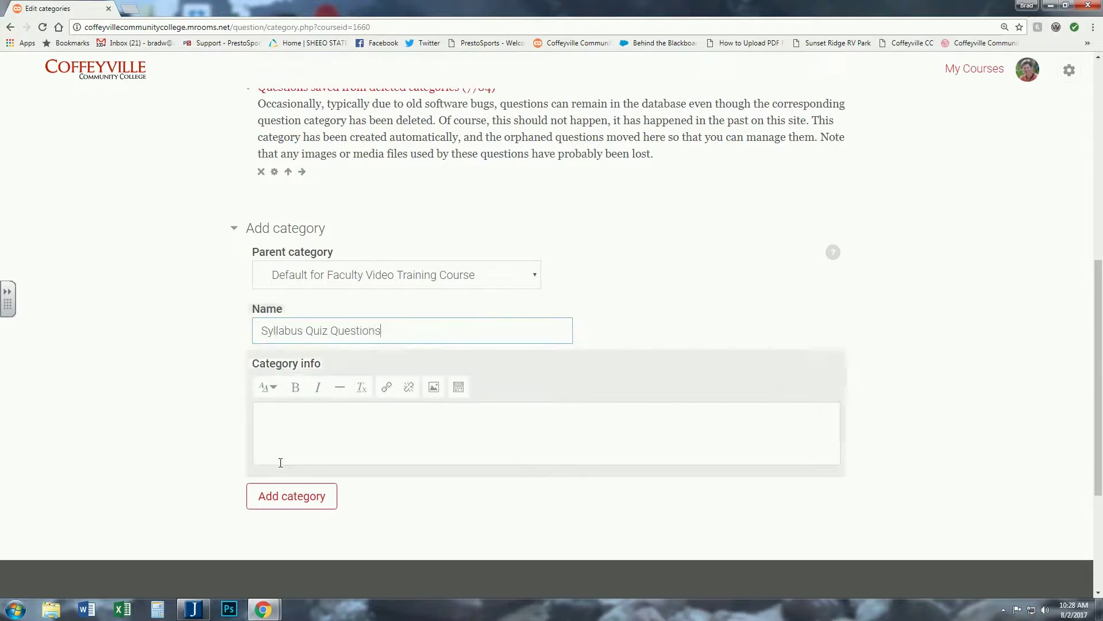
pyautogui.click(287, 498)
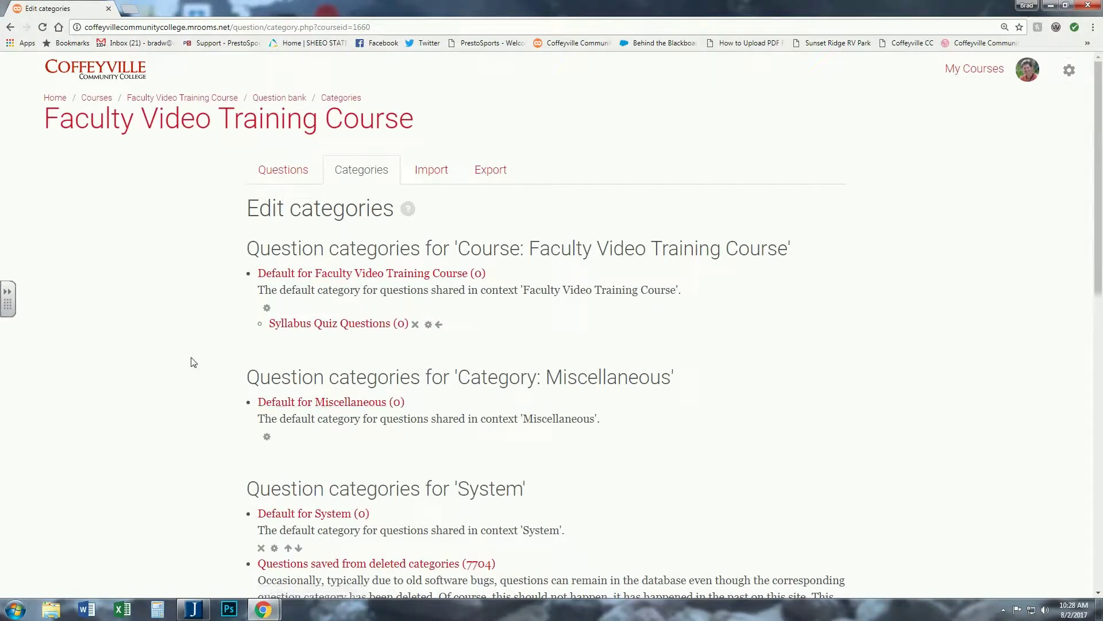
pyautogui.scroll(-4, 193, 362)
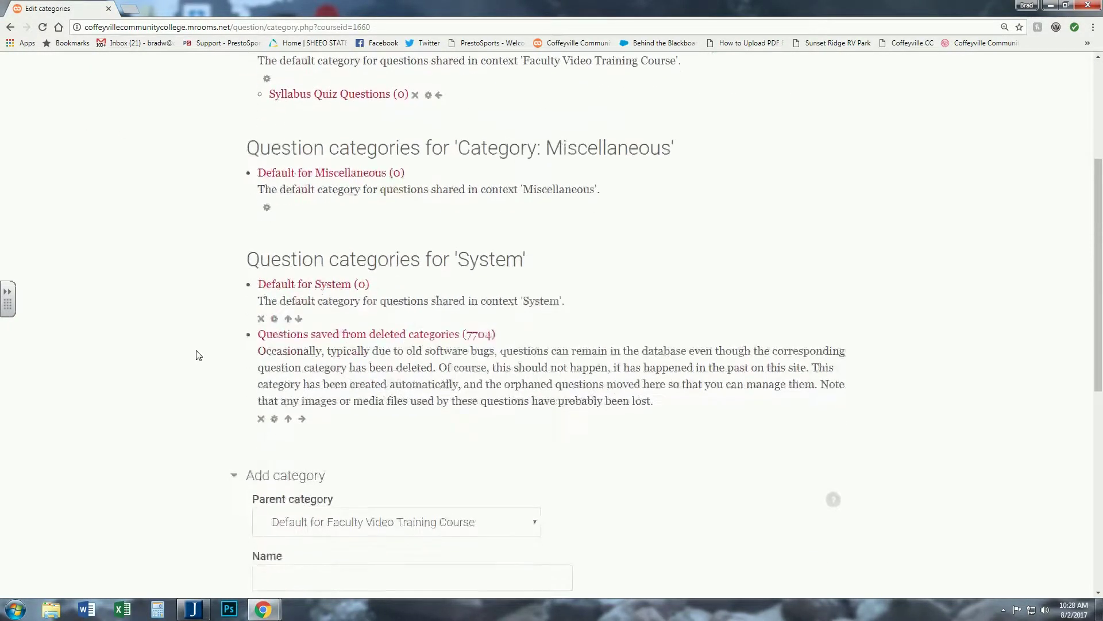
pyautogui.scroll(3, 294, 350)
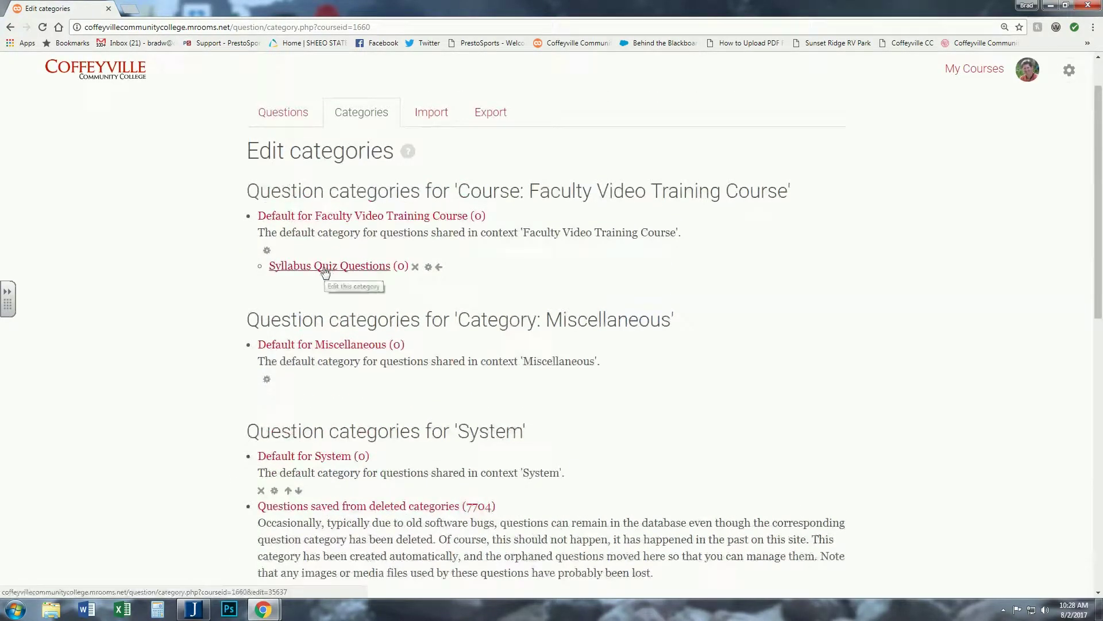
pyautogui.scroll(1, 353, 276)
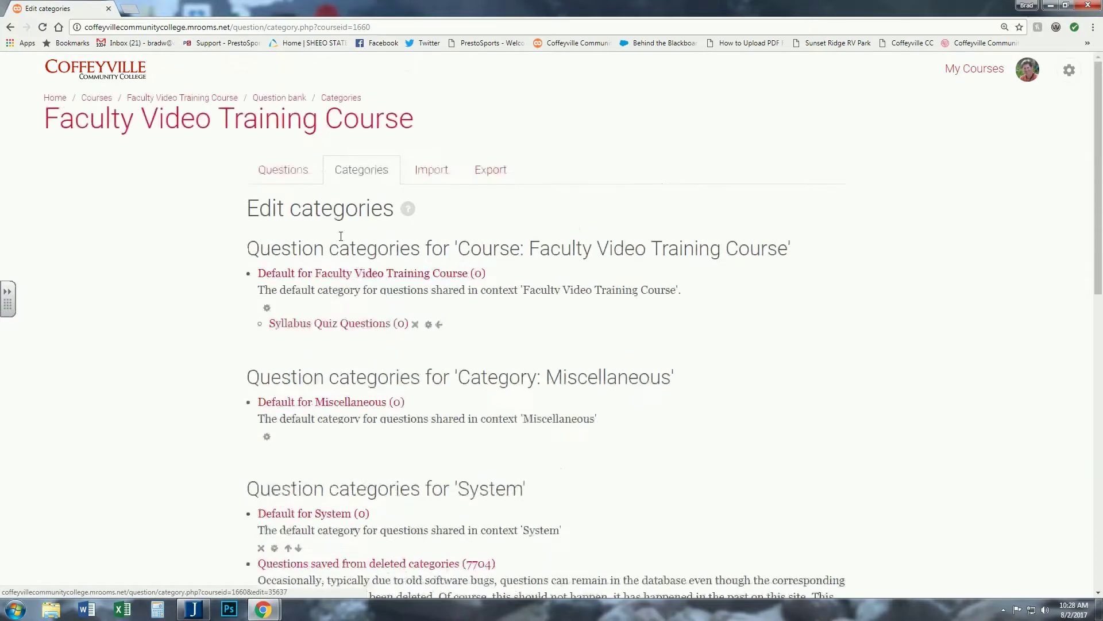
# - Select the Syllabus Quiz Questions category and begin a new Multiple choice question
pyautogui.click(284, 172)
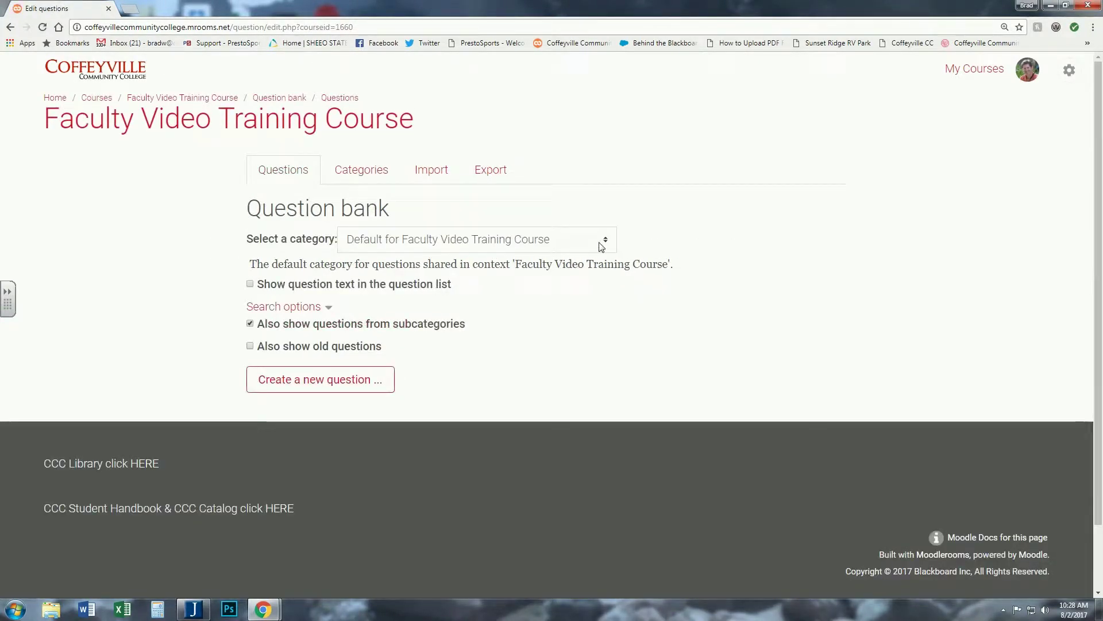
pyautogui.click(597, 244)
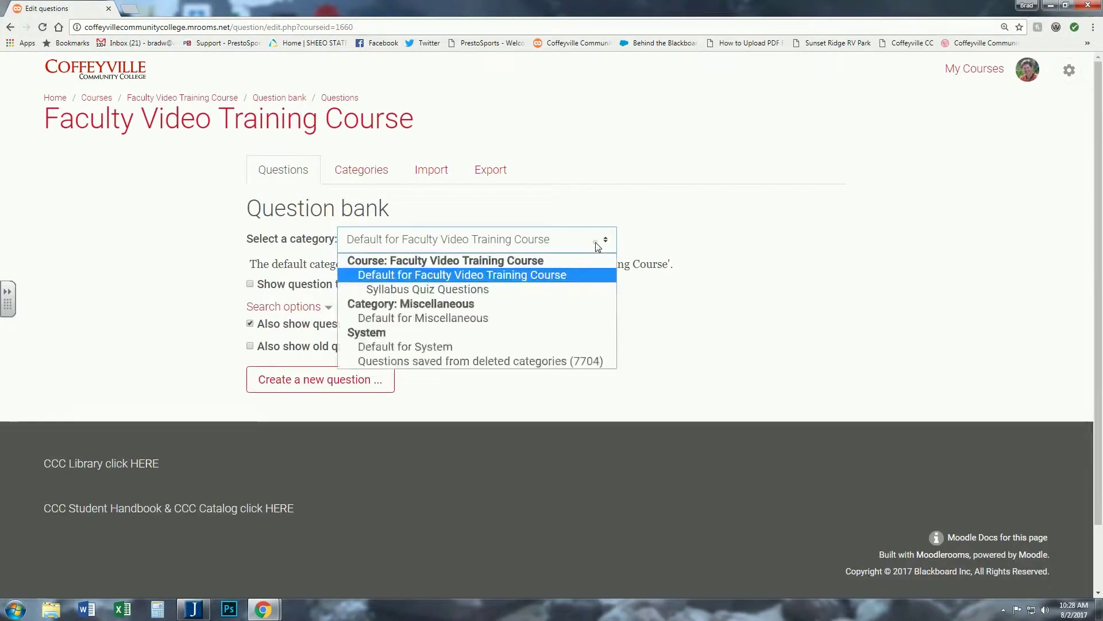
pyautogui.click(438, 291)
pyautogui.click(313, 363)
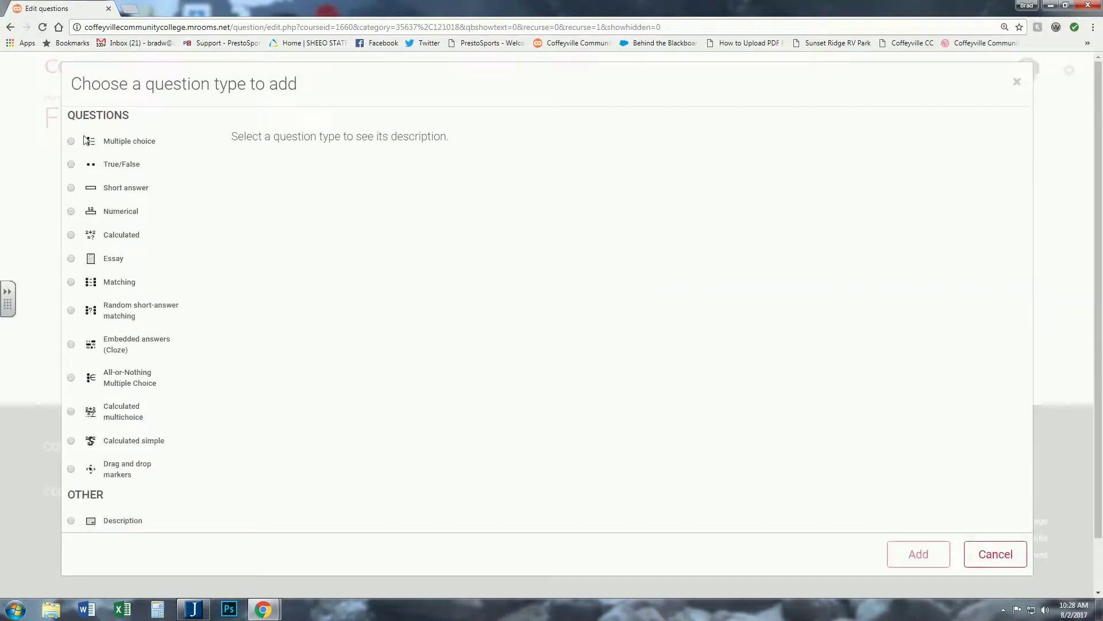
pyautogui.click(71, 142)
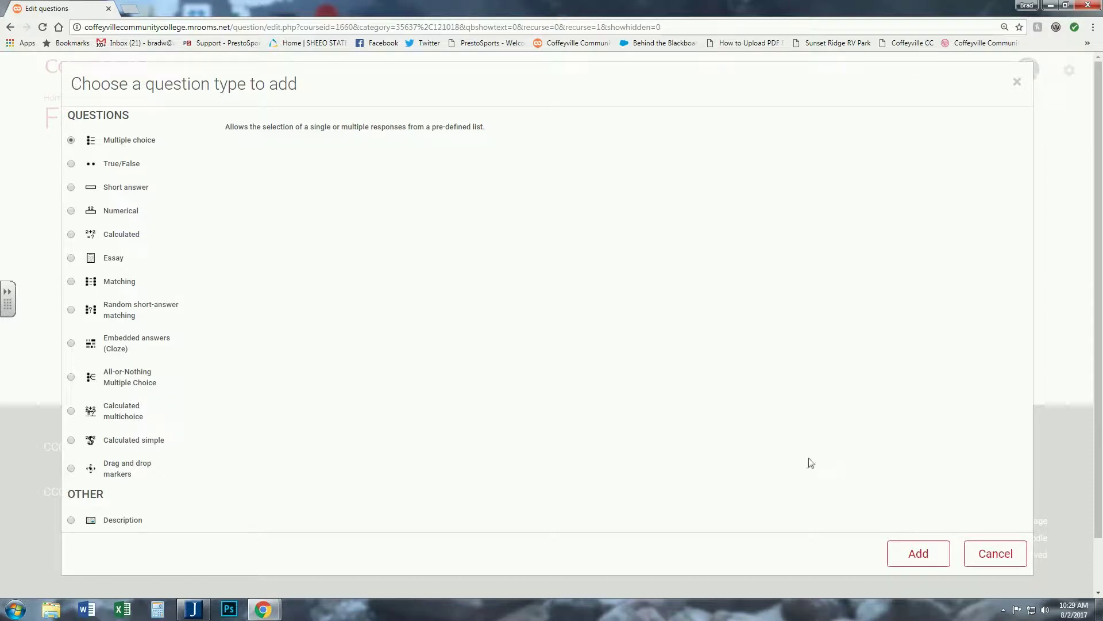
pyautogui.click(916, 553)
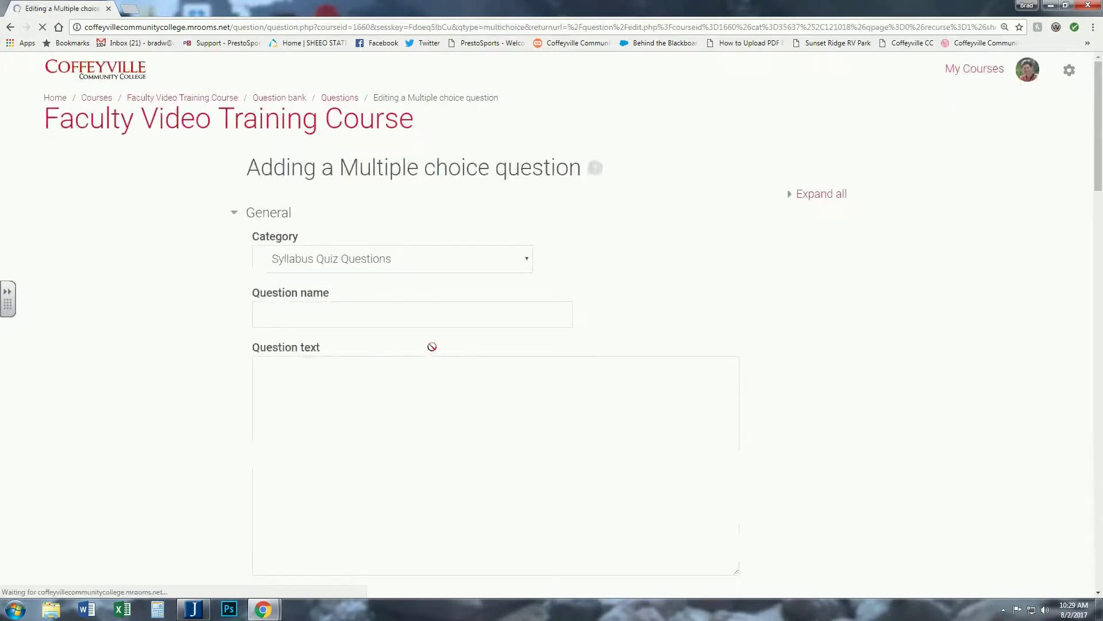
# - Enter 'Instructor's Name' as the question name and 'What is the Instructor's Name?' as its text
pyautogui.click(283, 315)
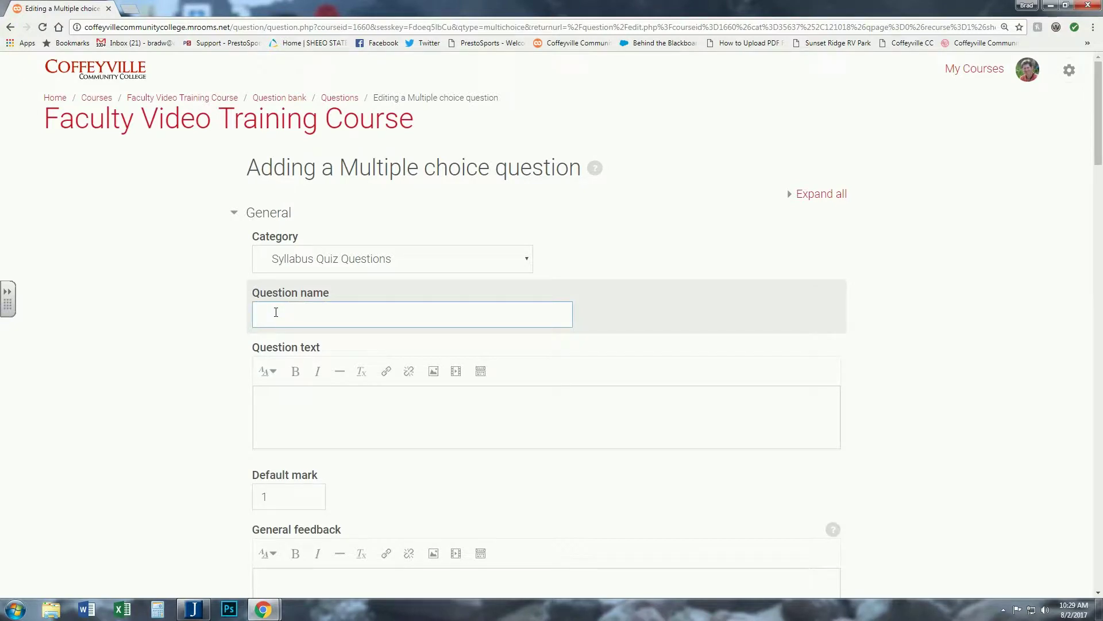
pyautogui.click(284, 399)
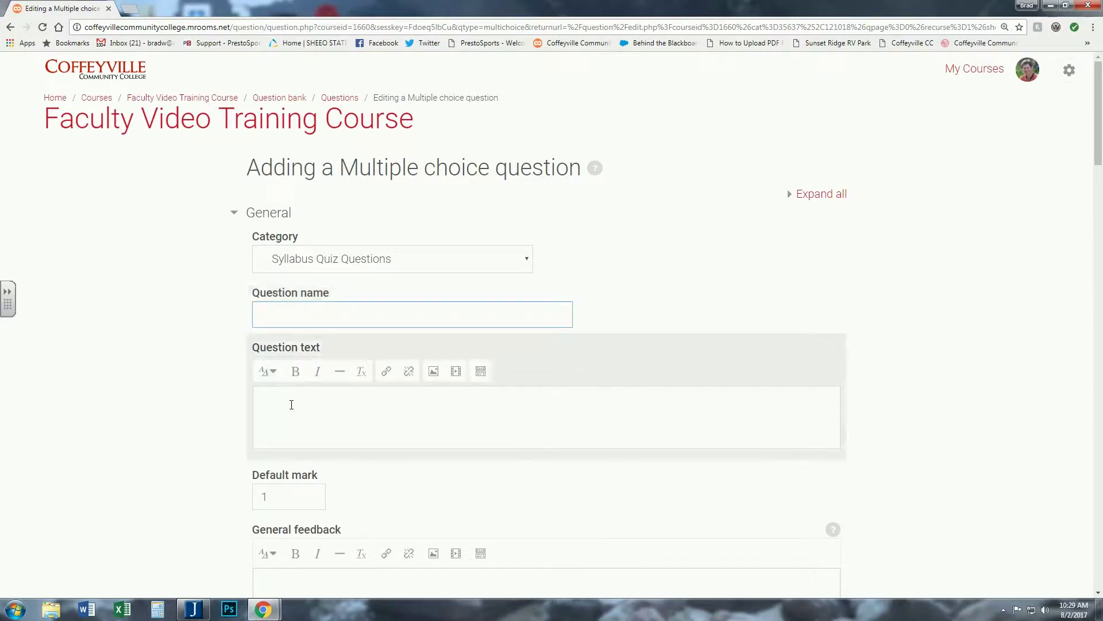
pyautogui.click(274, 317)
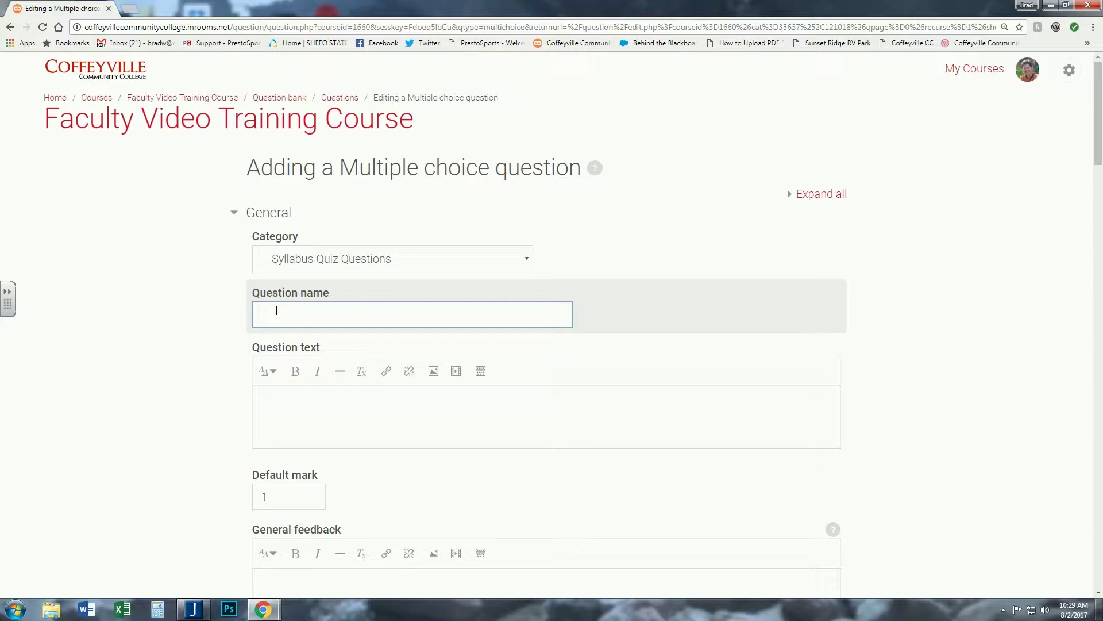
pyautogui.write("Instructor's Name")
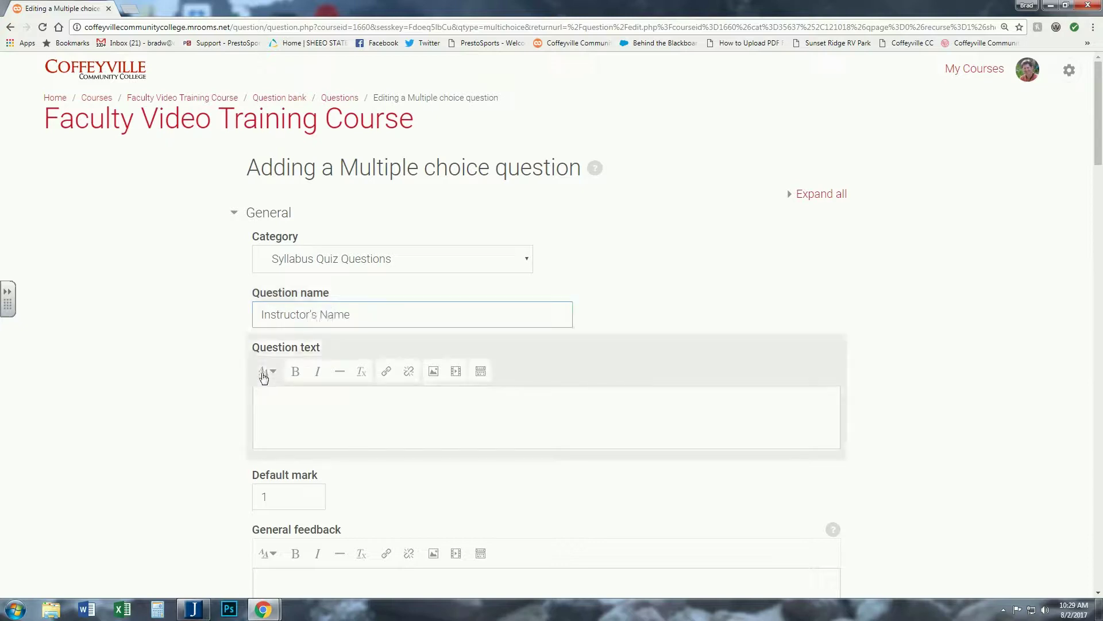
pyautogui.click(269, 394)
pyautogui.write('What')
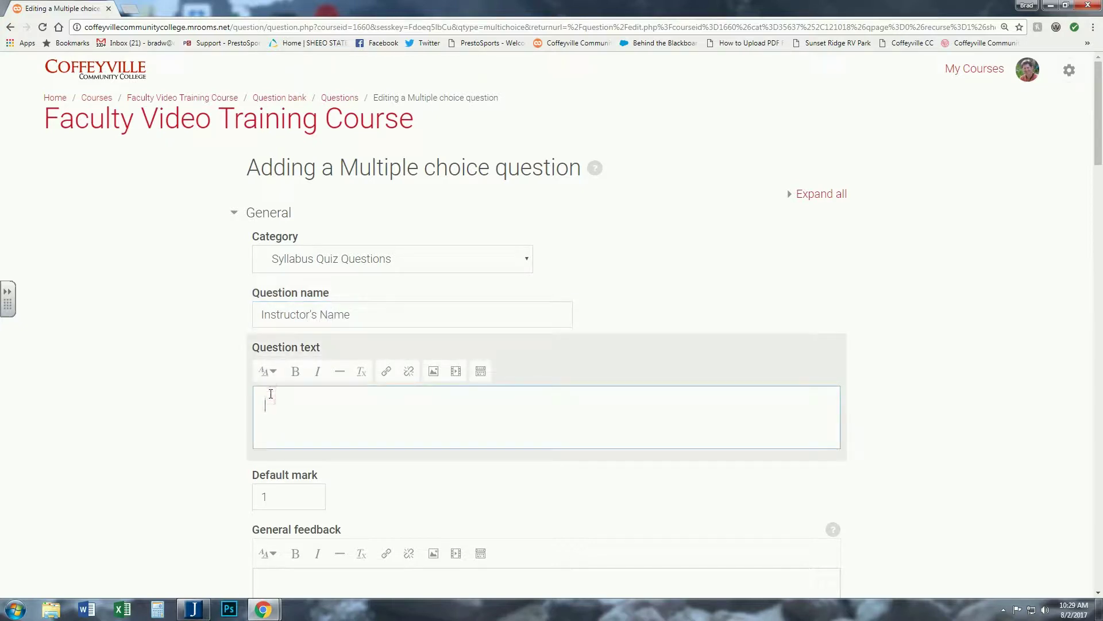
pyautogui.write(" is the Instructor's Name?")
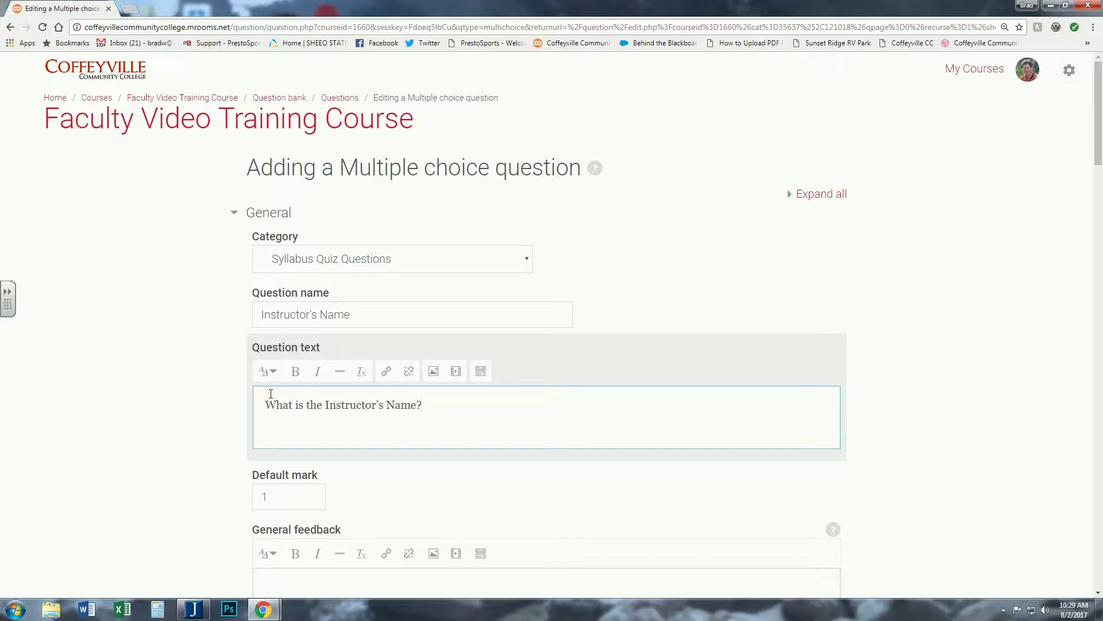
# - Type a person's name into Choice 1 and start filling Choice 2
pyautogui.scroll(-2, 197, 374)
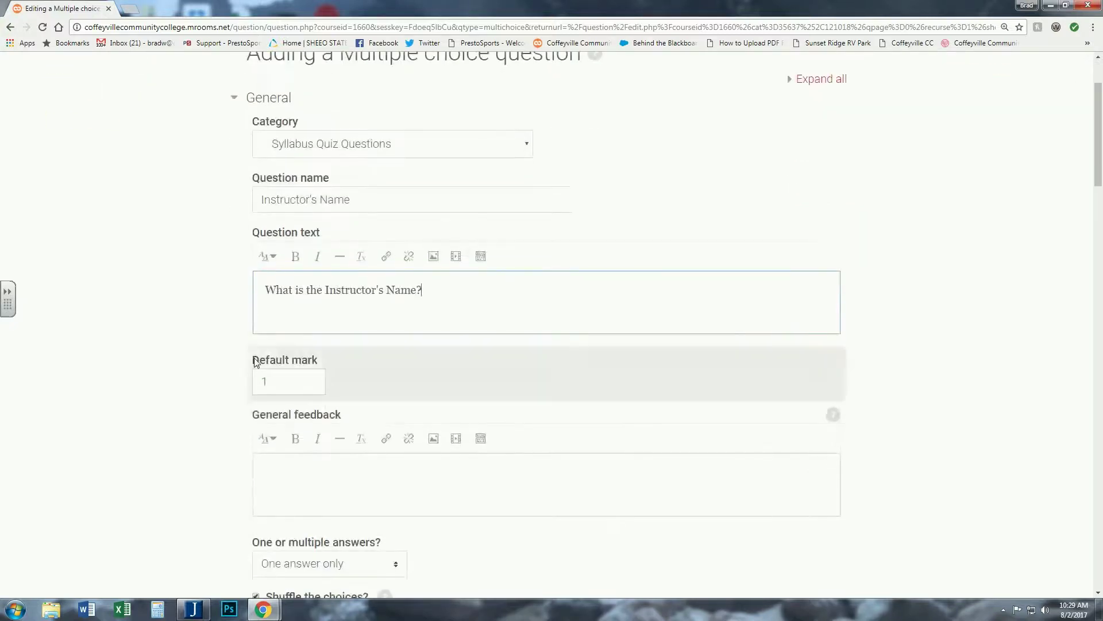
pyautogui.scroll(-4, 175, 326)
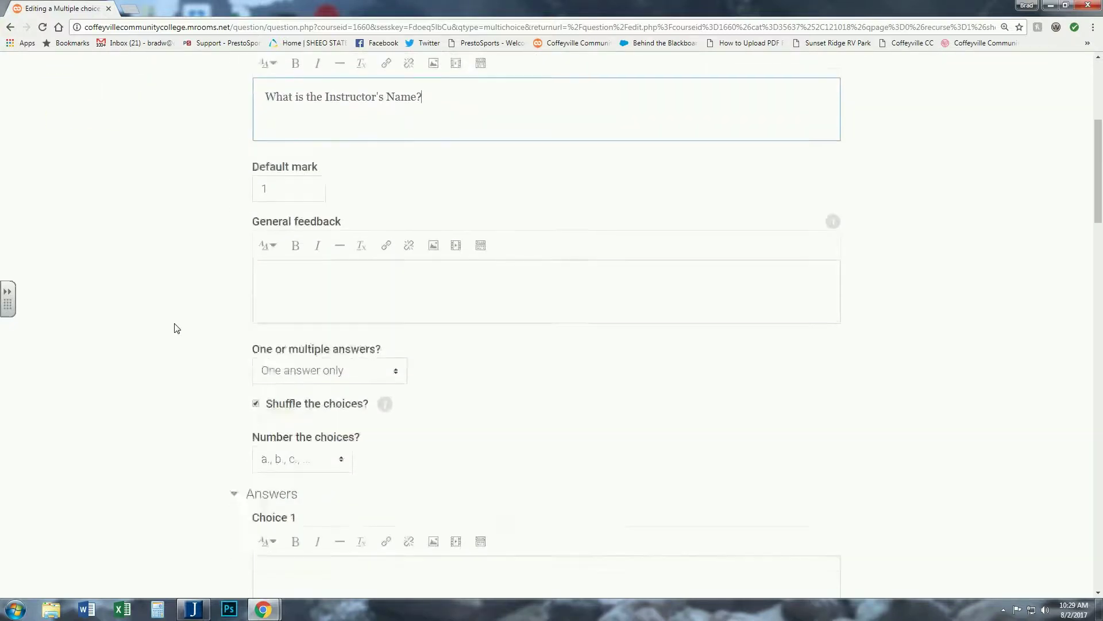
pyautogui.scroll(-2, 178, 328)
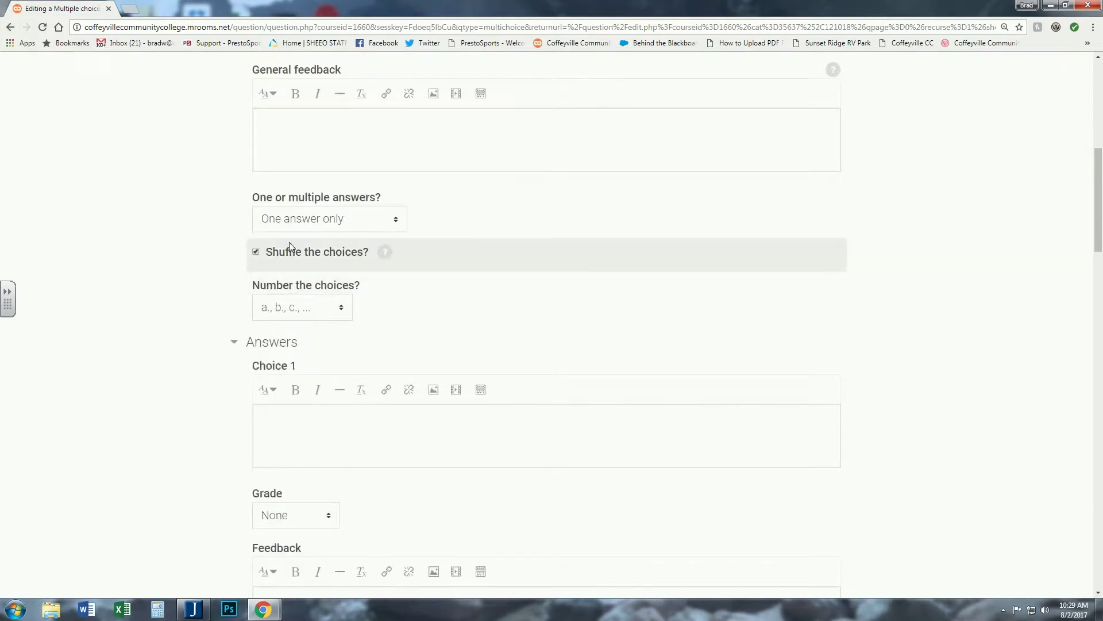
pyautogui.scroll(-2, 187, 305)
pyautogui.click(274, 306)
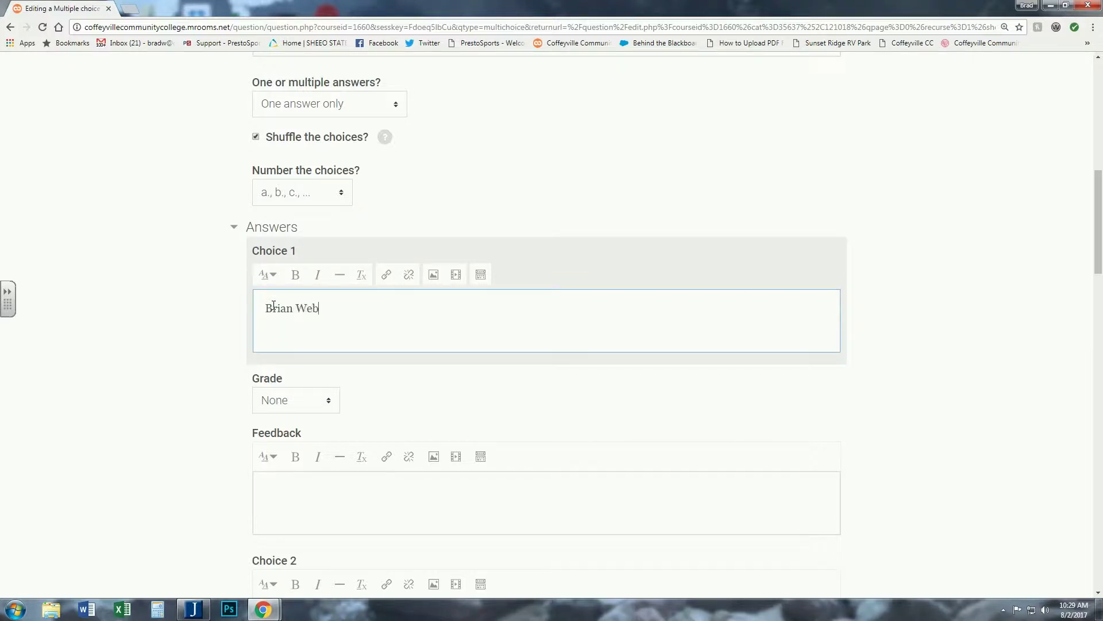
pyautogui.scroll(-2, 179, 347)
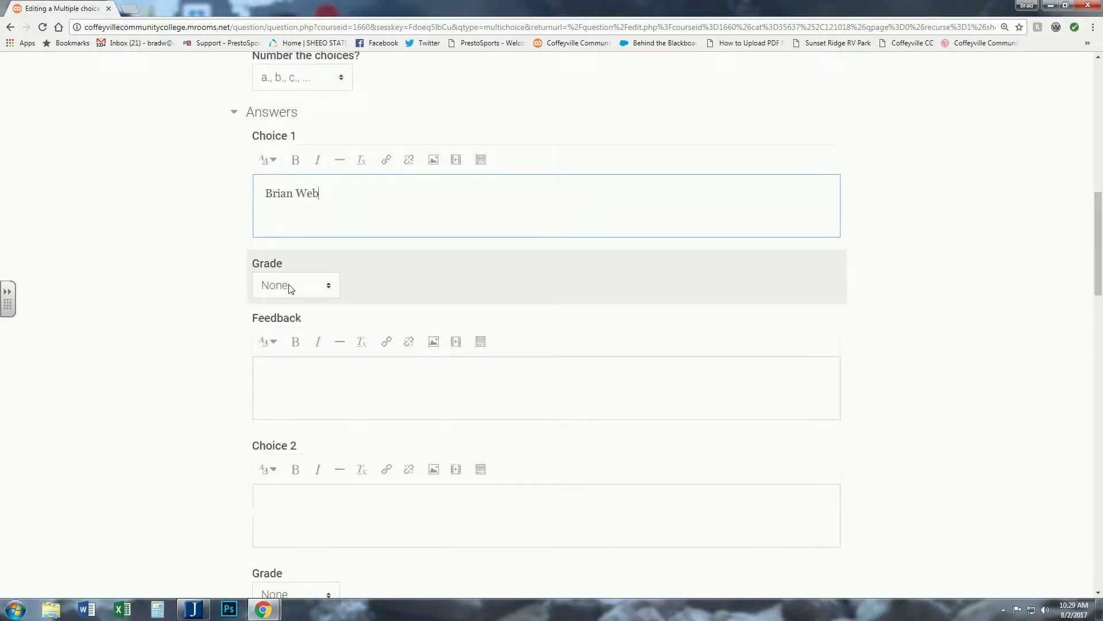
pyautogui.scroll(-3, 212, 345)
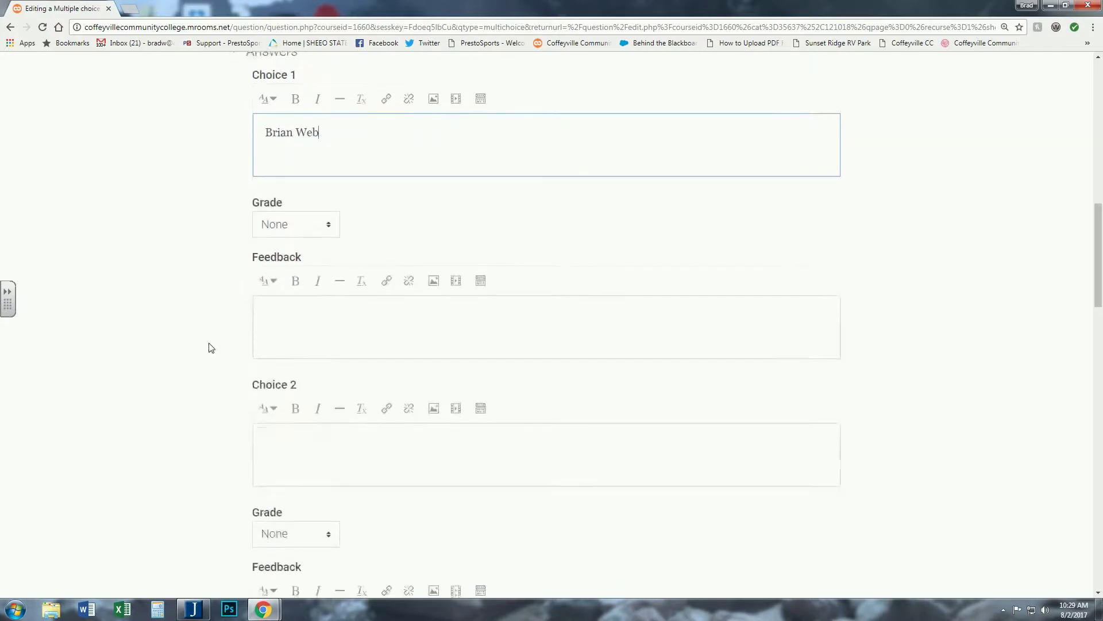
pyautogui.click(274, 322)
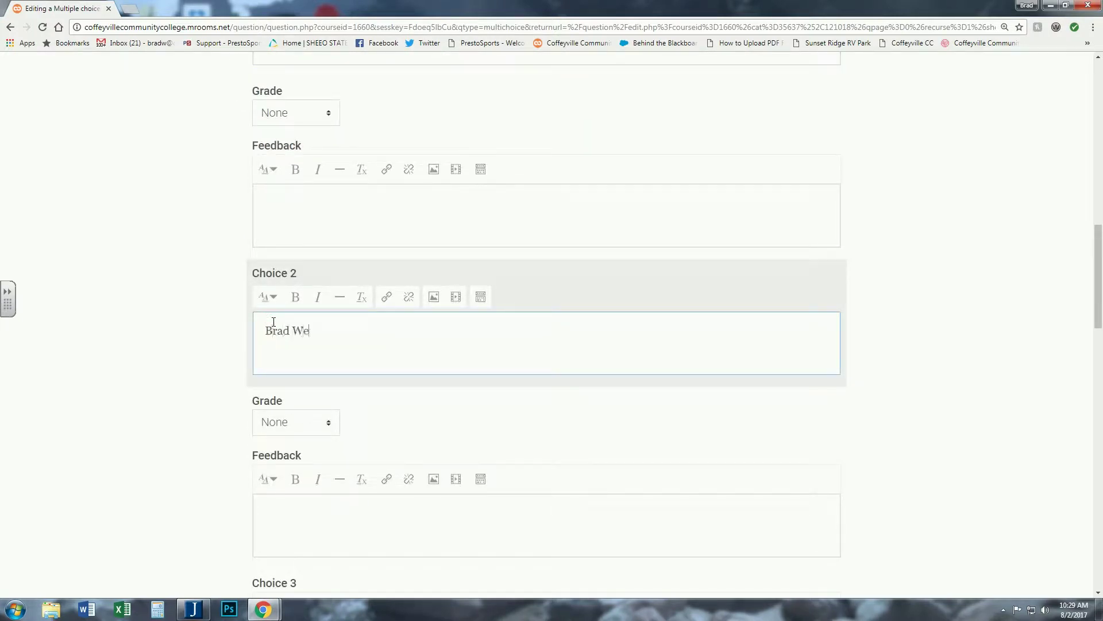
pyautogui.scroll(-2, 187, 340)
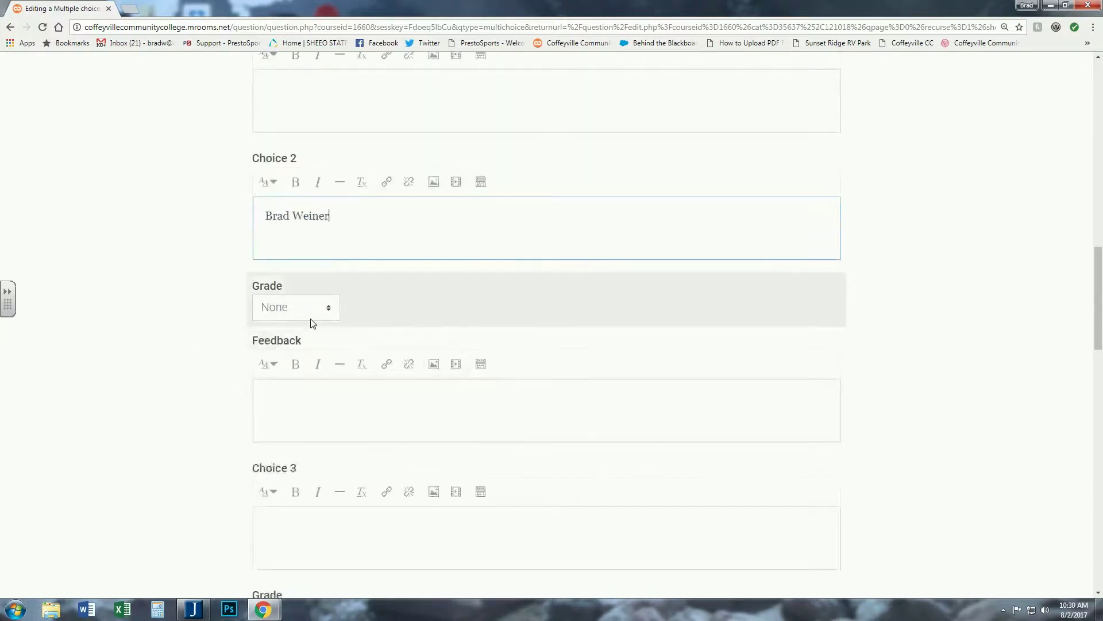
pyautogui.click(271, 391)
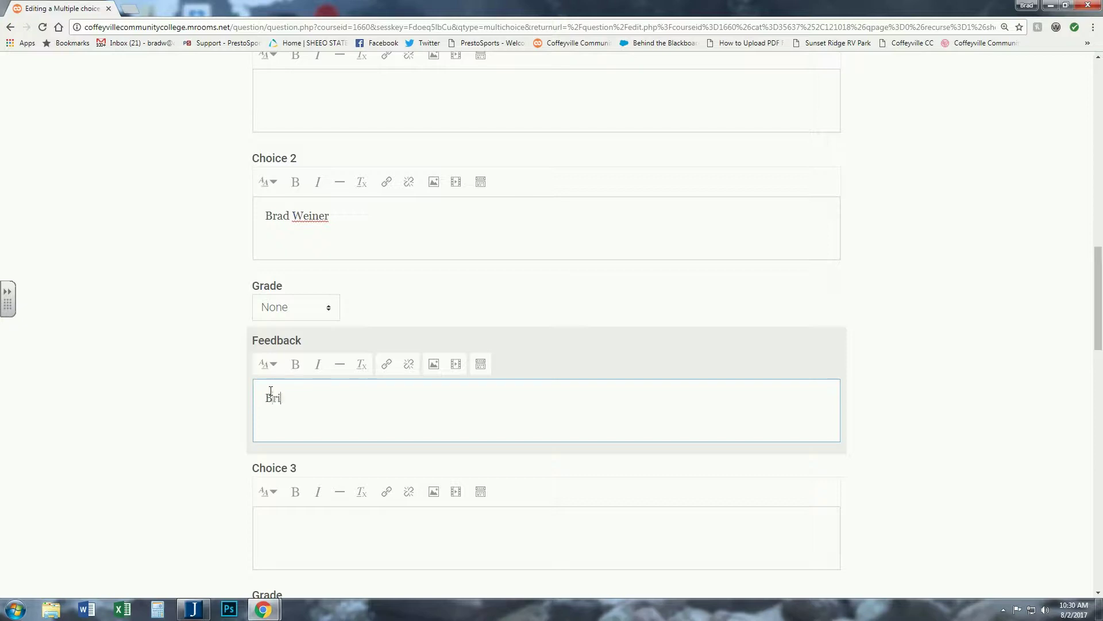
pyautogui.write('Webster')
# - Move the name mistakenly typed into Choice 2's feedback into Choice 3
pyautogui.scroll(-3, 194, 383)
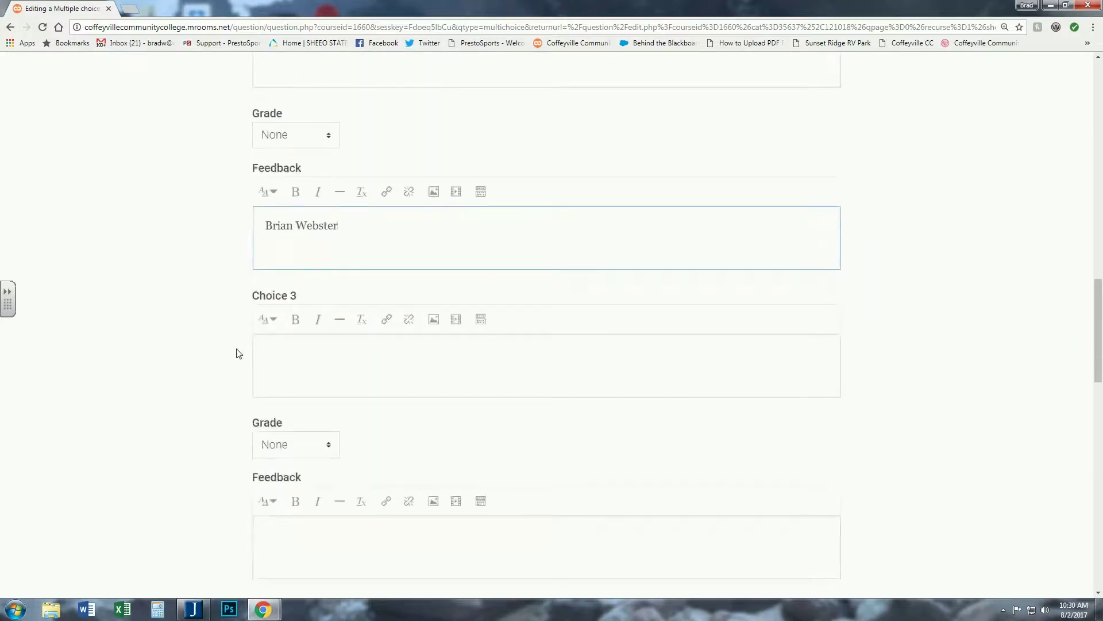
pyautogui.scroll(1, 264, 345)
pyautogui.moveTo(339, 282); pyautogui.dragTo(257, 282)
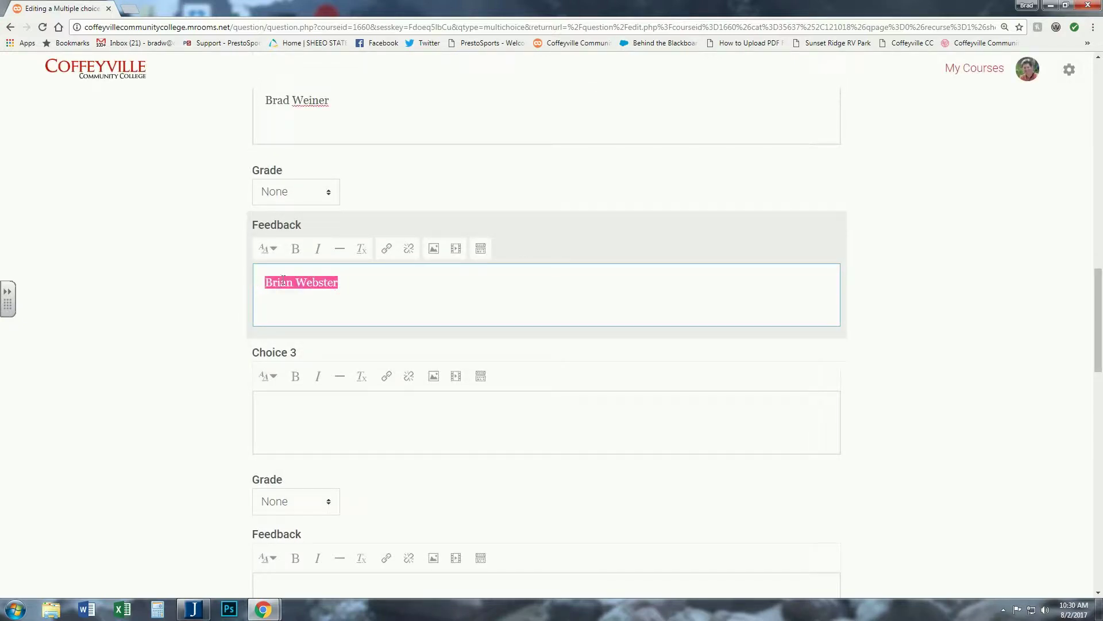
pyautogui.rightClick(283, 281)
pyautogui.click(314, 301)
pyautogui.press('BackSpace')
pyautogui.click(188, 327)
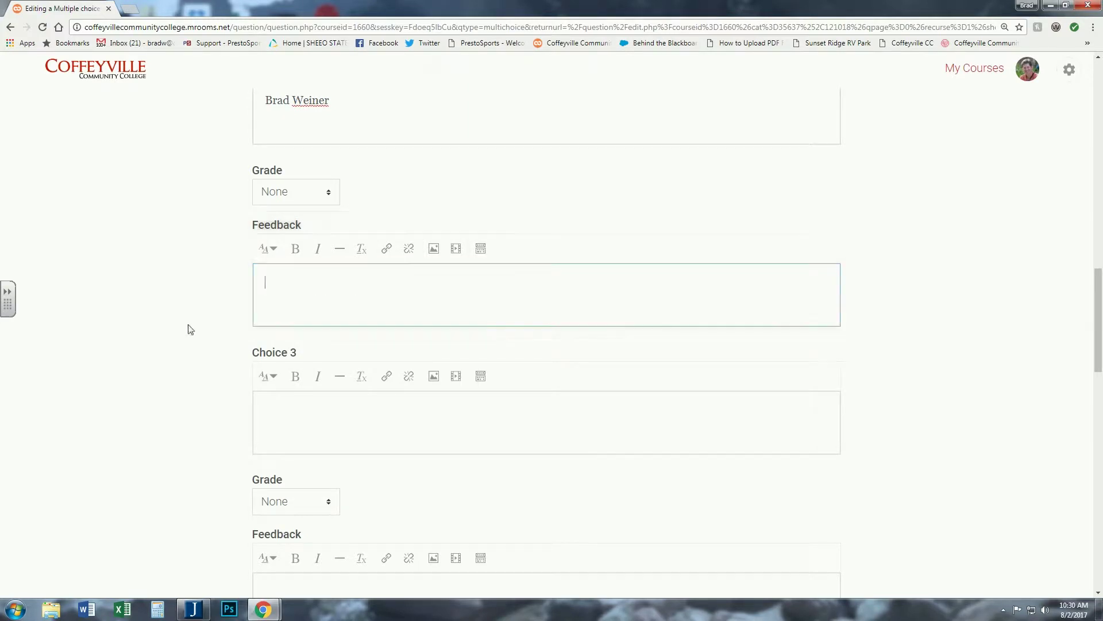
pyautogui.scroll(-2, 190, 325)
pyautogui.click(268, 291)
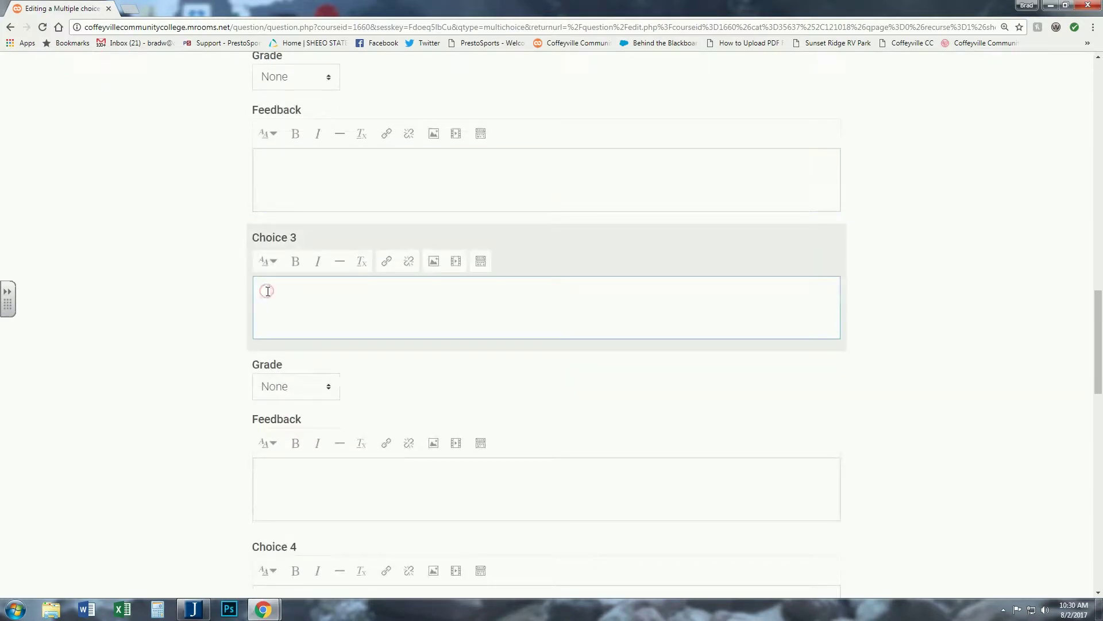
pyautogui.hotkey('ctrl', 'v')
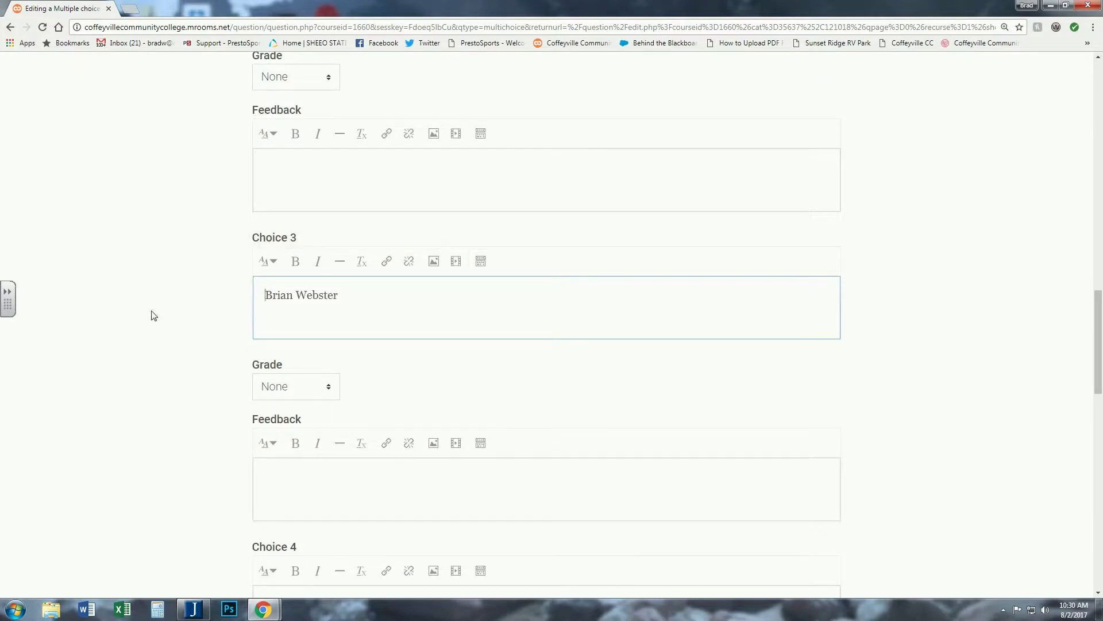
# - Enter a name in Choice 4 and set its grade to 100%
pyautogui.scroll(-5, 158, 313)
pyautogui.click(263, 311)
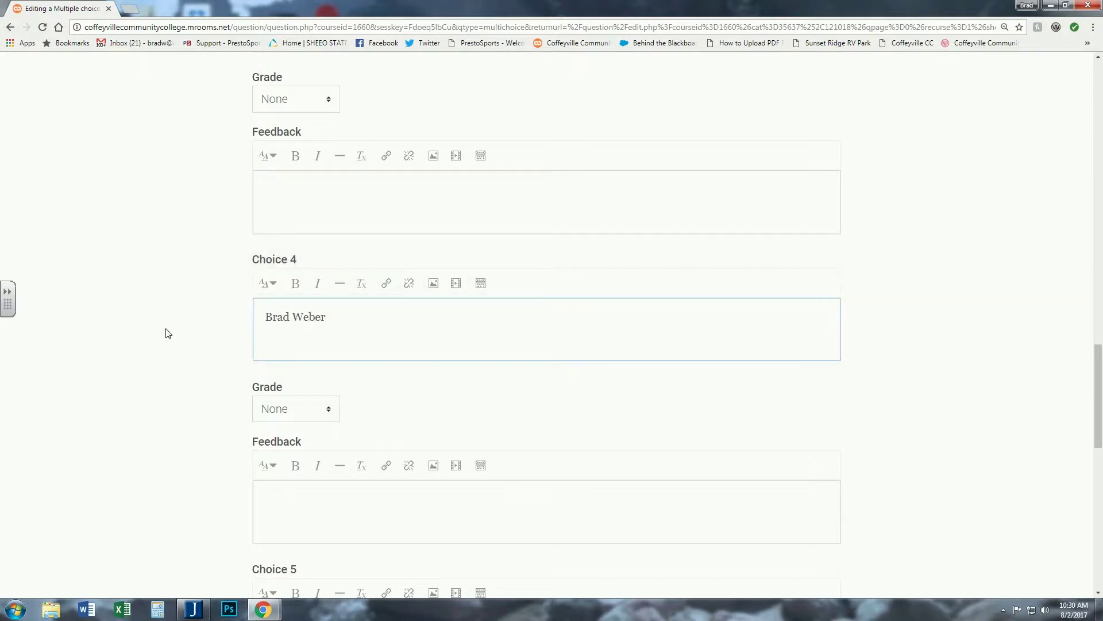
pyautogui.scroll(-1, 169, 328)
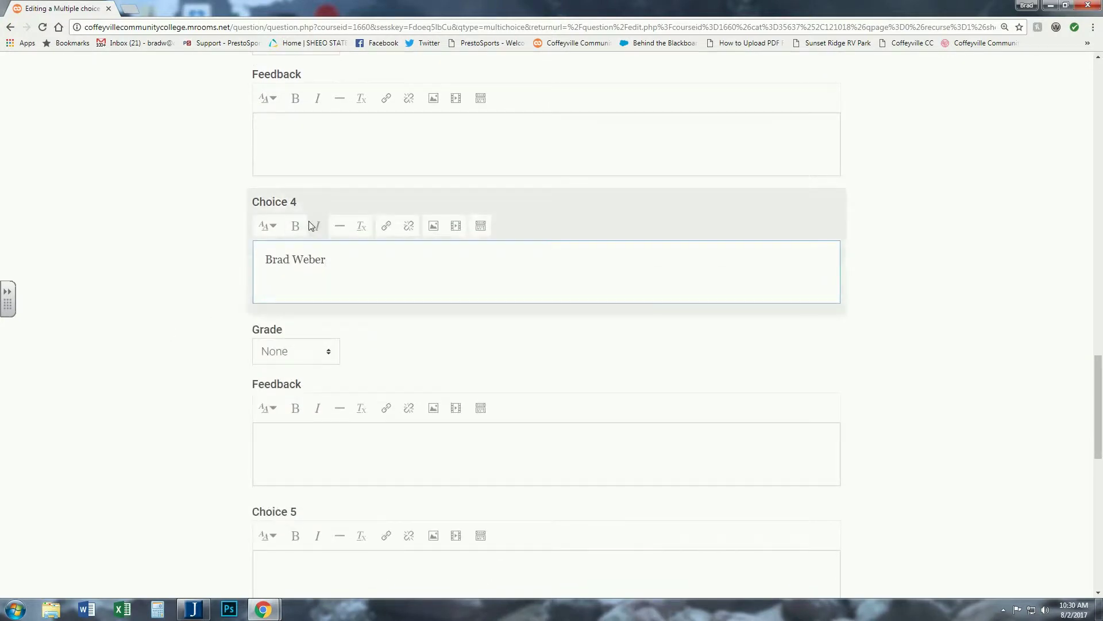
pyautogui.click(332, 356)
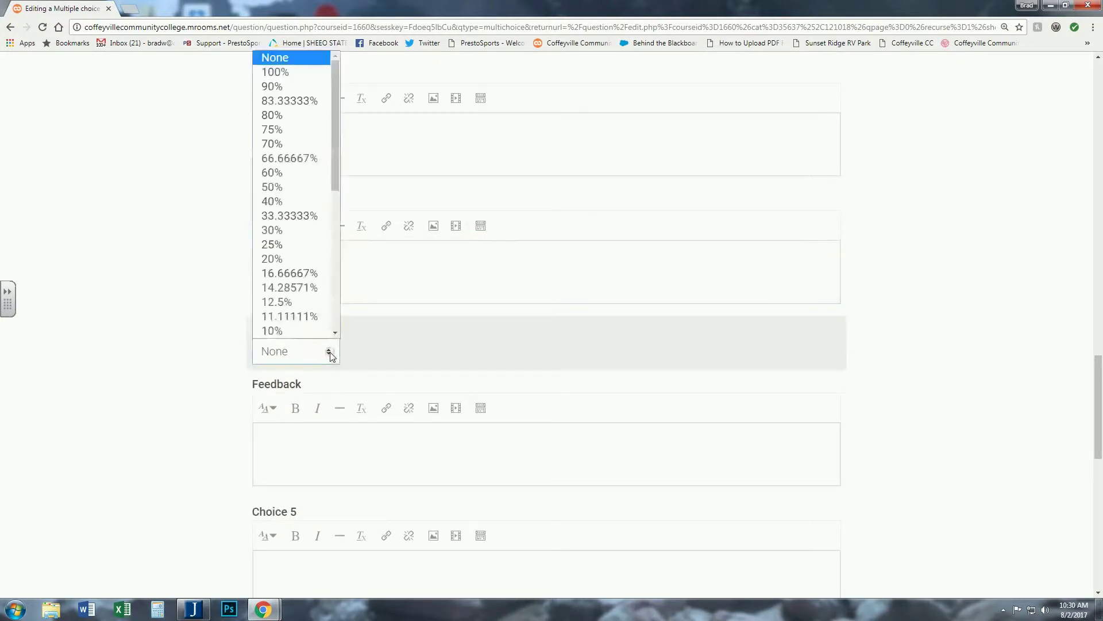
pyautogui.click(276, 72)
pyautogui.click(183, 282)
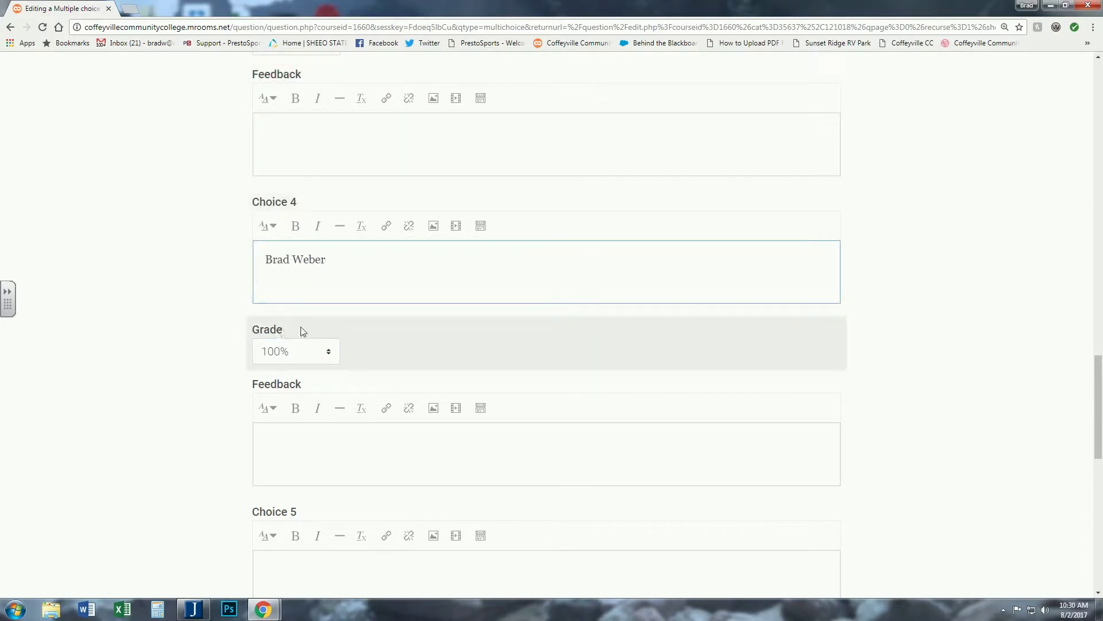
# - Leave the fifth choice empty and save the question
pyautogui.scroll(-7, 202, 314)
pyautogui.scroll(-4, 202, 314)
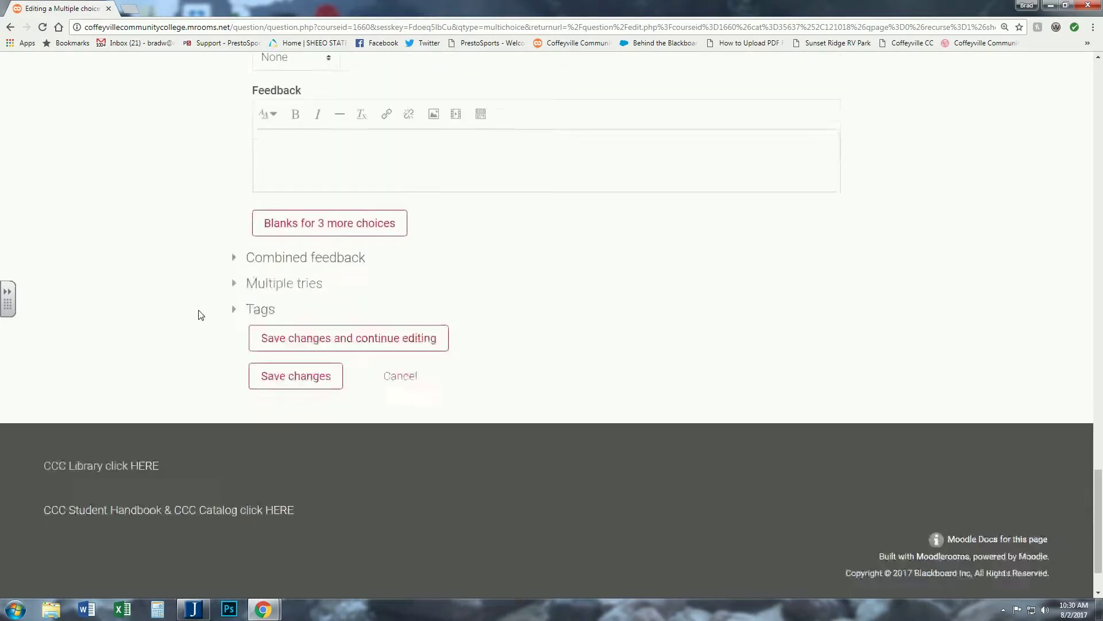
pyautogui.scroll(4, 298, 296)
pyautogui.scroll(2, 298, 296)
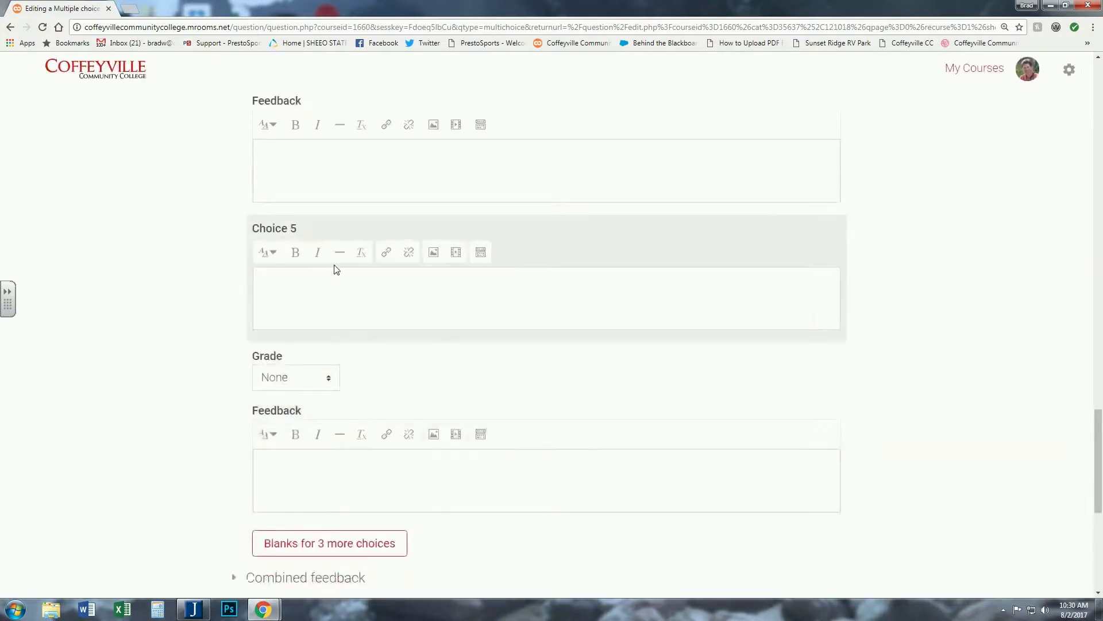
pyautogui.click(300, 271)
pyautogui.scroll(1, 300, 268)
pyautogui.scroll(5, 300, 270)
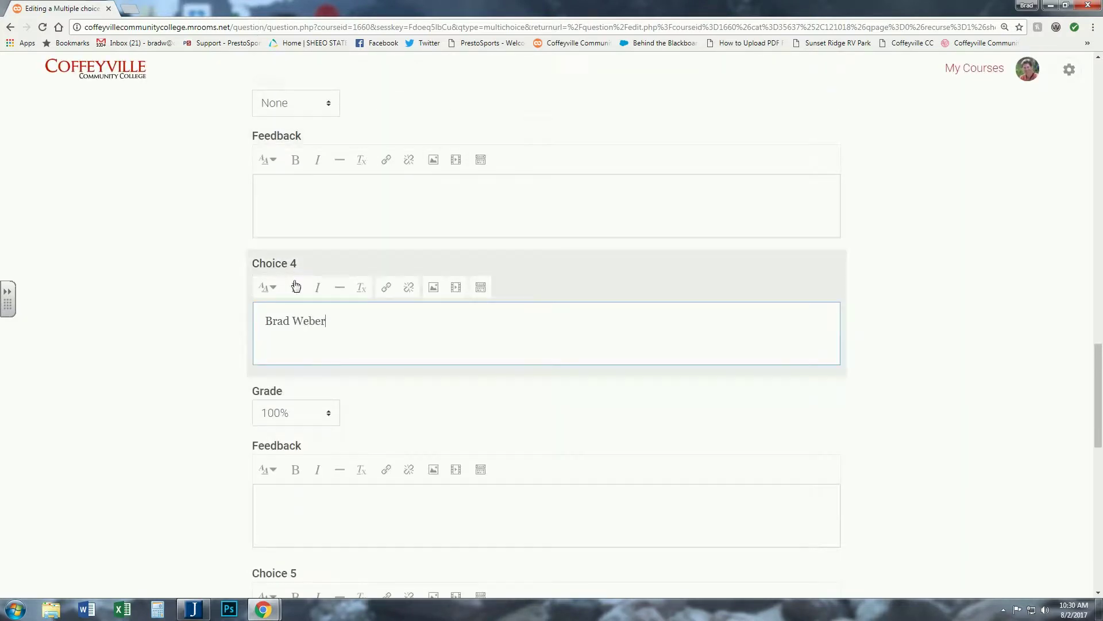
pyautogui.scroll(-4, 219, 313)
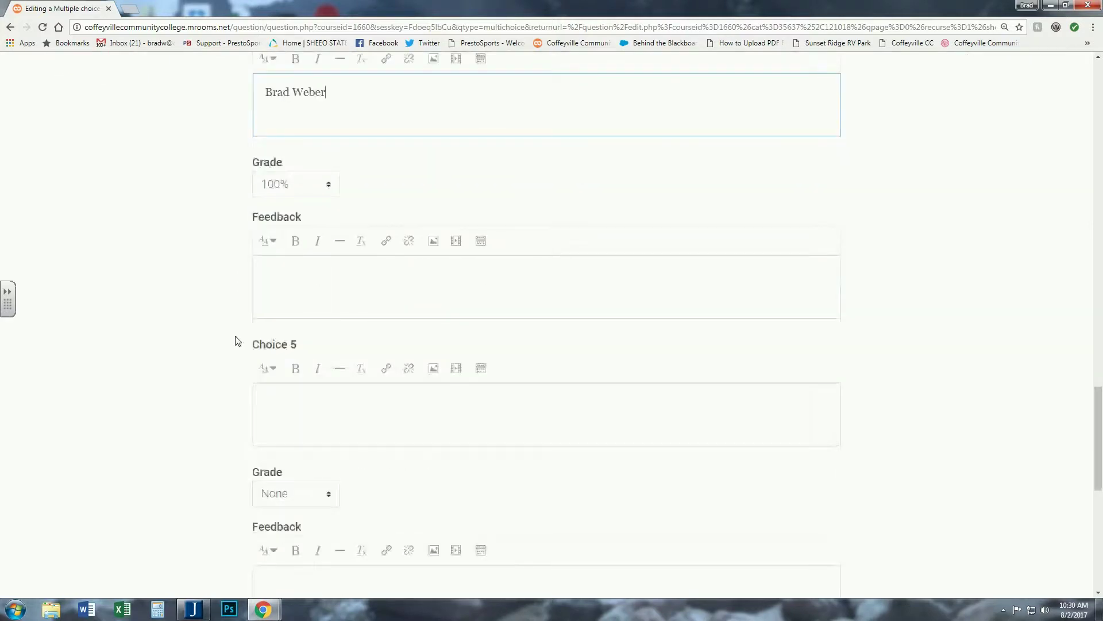
pyautogui.scroll(-1, 278, 381)
pyautogui.scroll(-3, 301, 366)
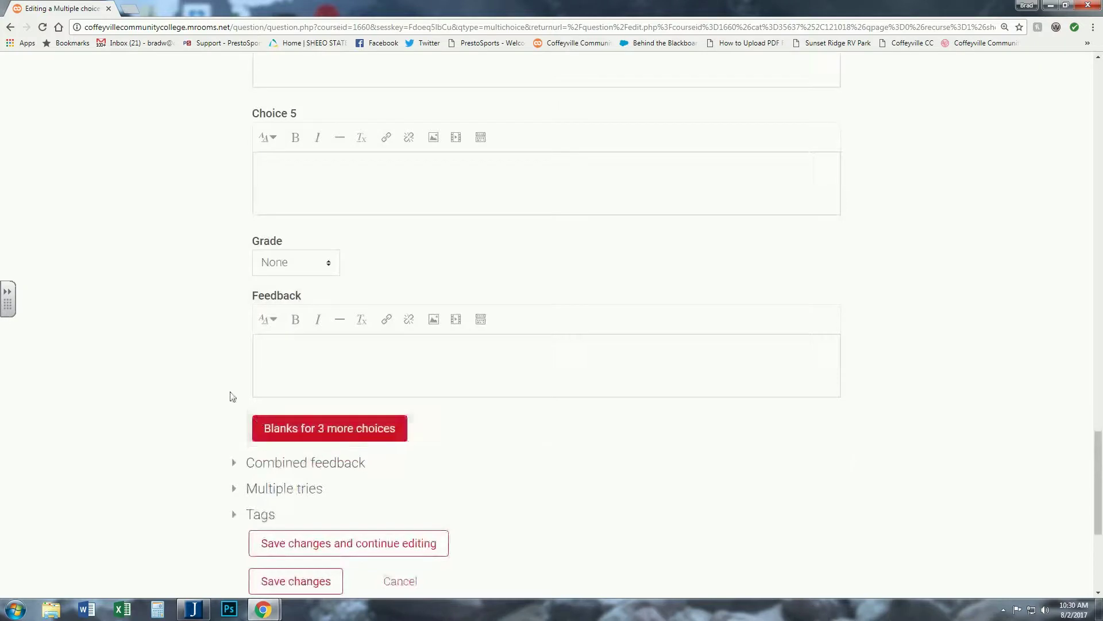
pyautogui.scroll(-3, 206, 355)
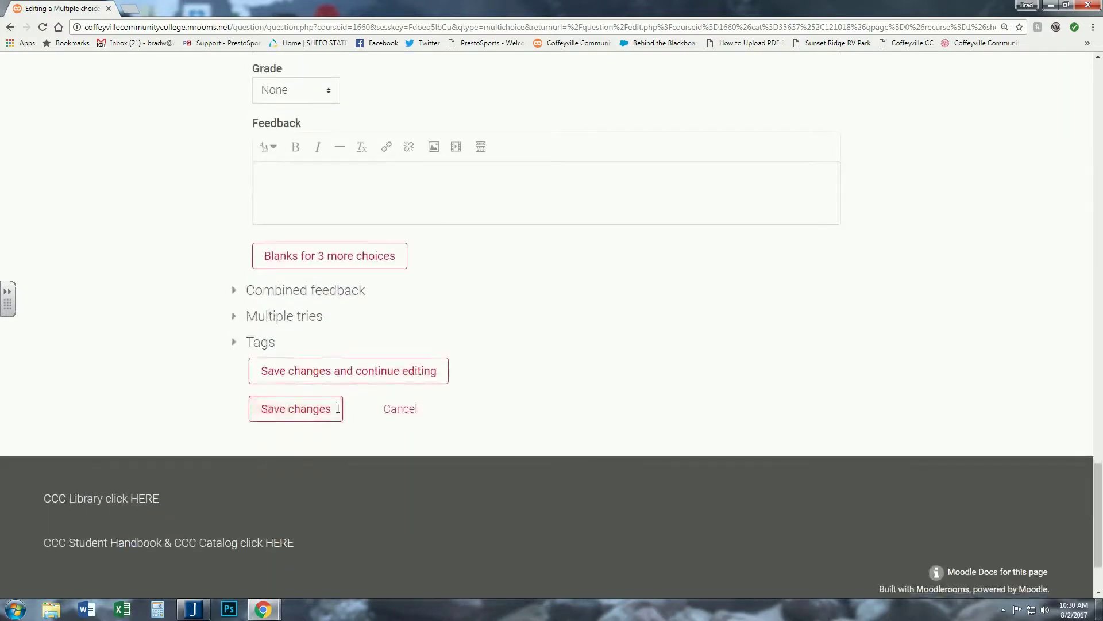
pyautogui.click(260, 415)
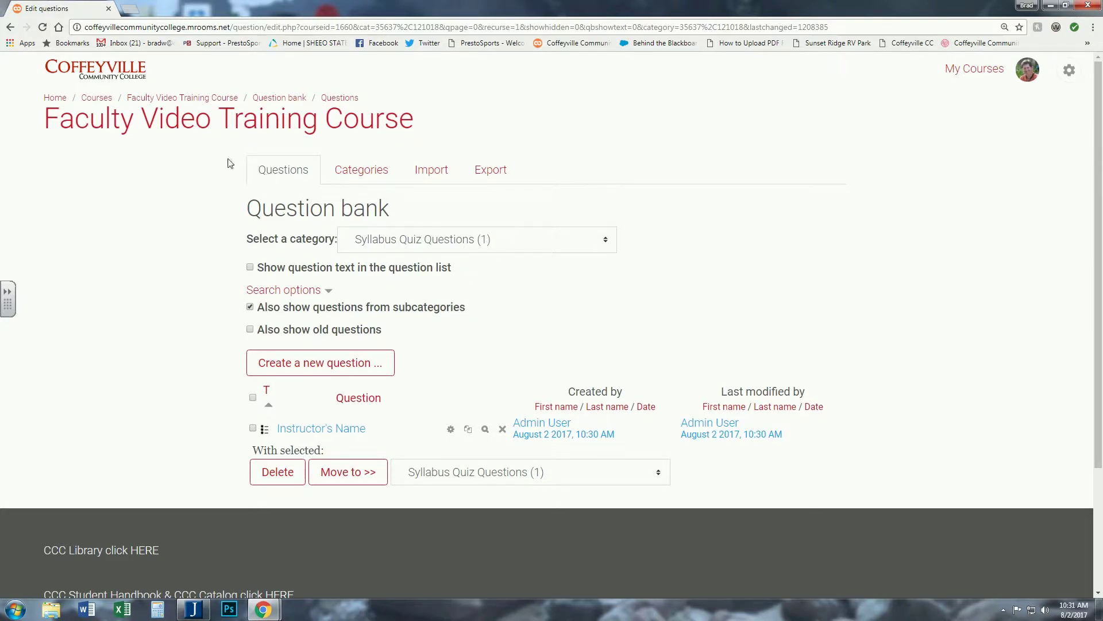
# - Go to the Introduction section of the Faculty Video Training Course
pyautogui.click(165, 99)
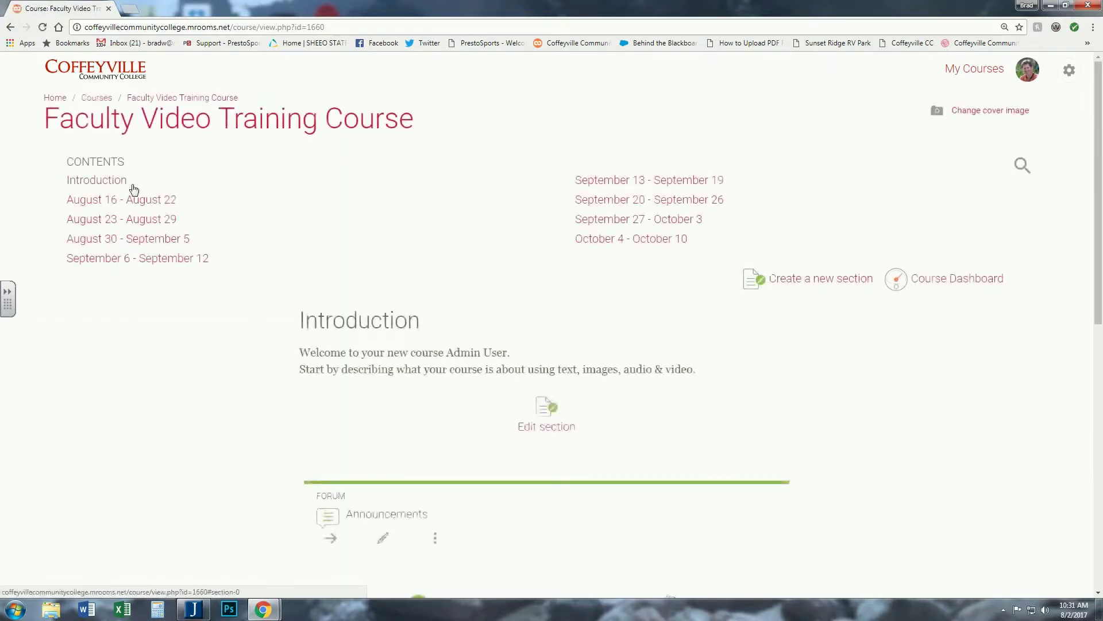
pyautogui.click(92, 181)
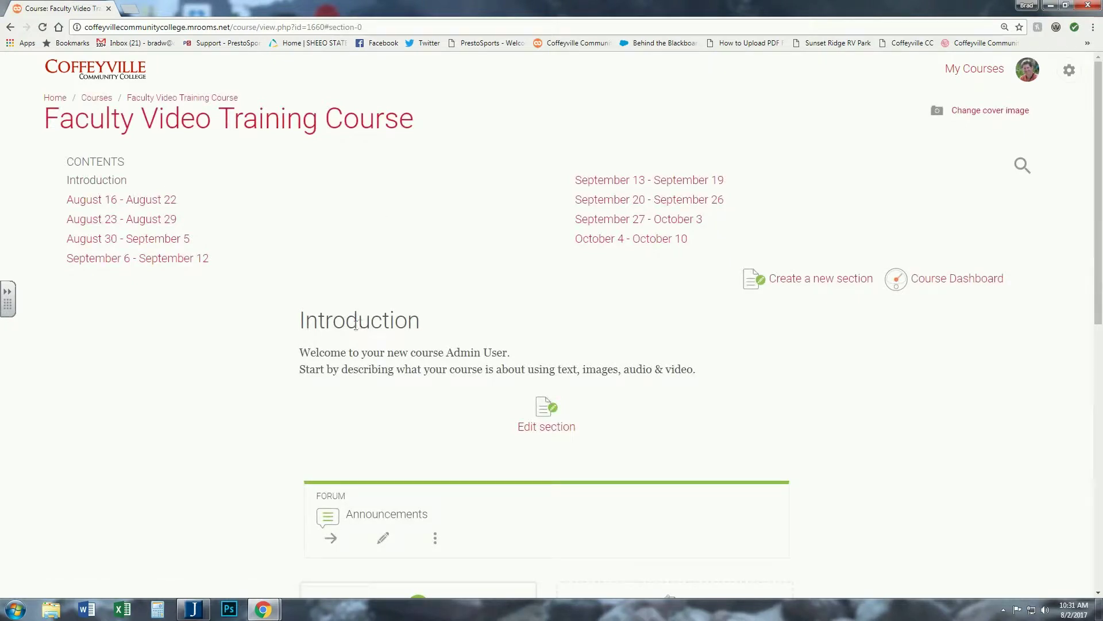
pyautogui.scroll(-4, 205, 306)
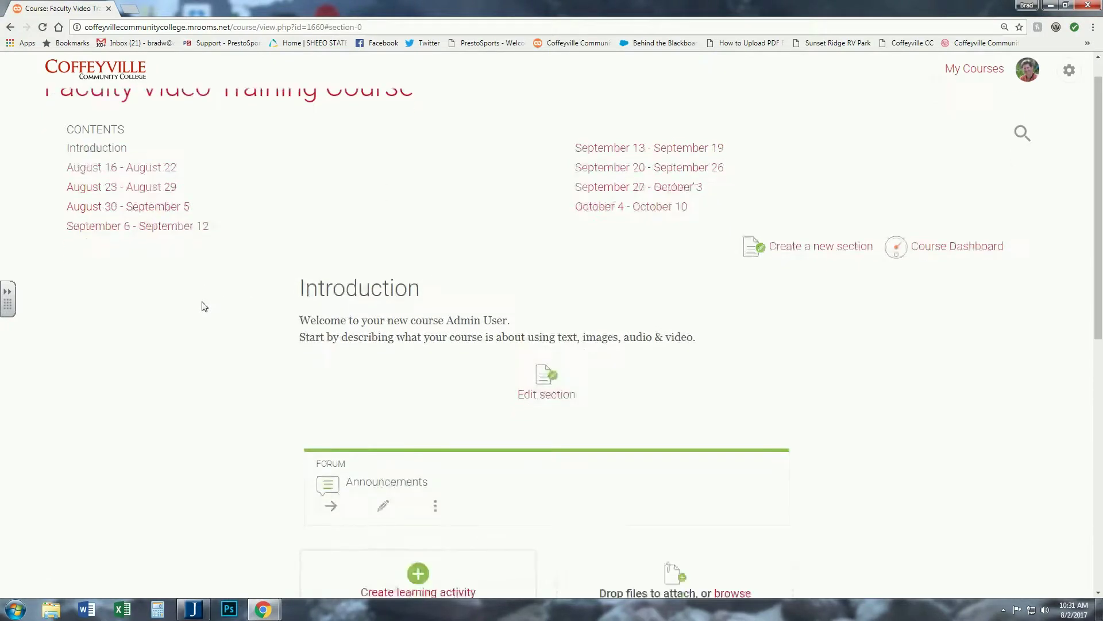
pyautogui.scroll(4, 207, 303)
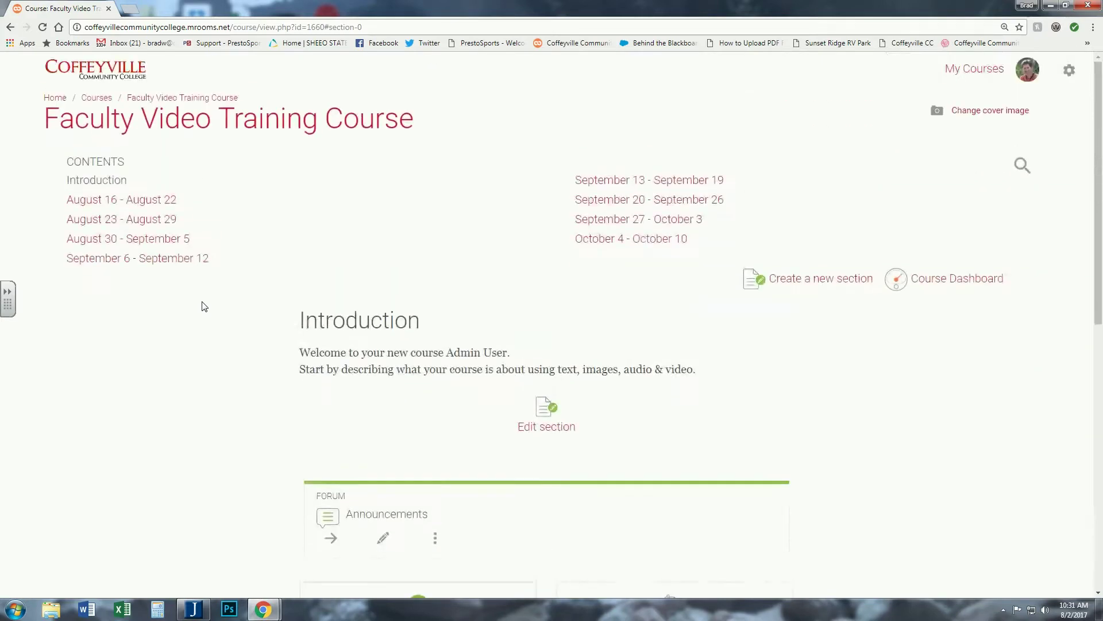
pyautogui.scroll(-1, 211, 301)
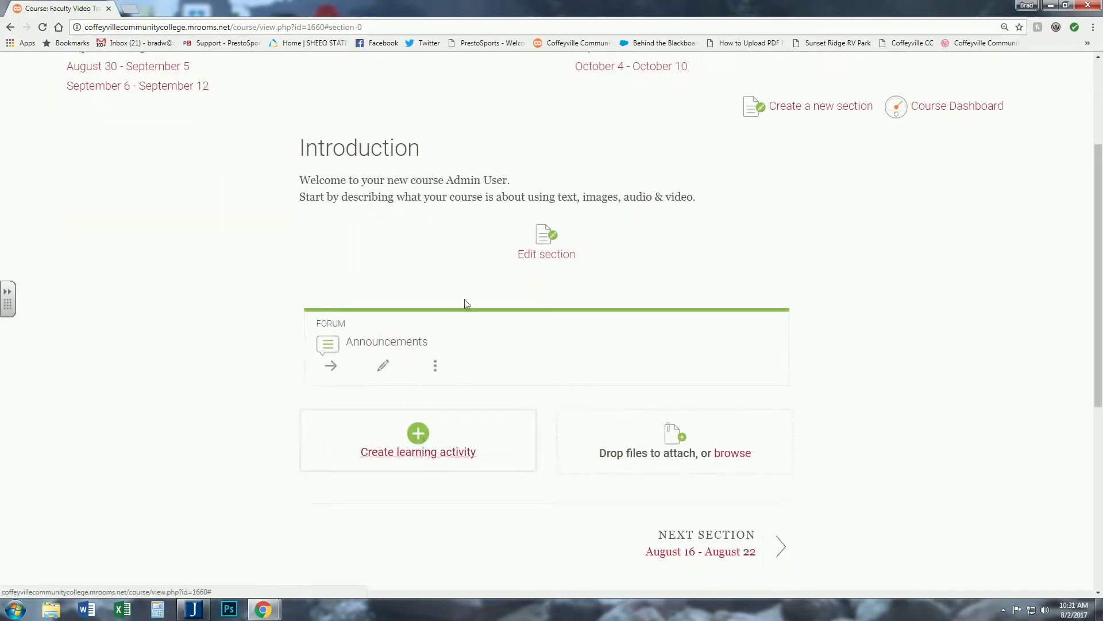
# - Choose Quiz in the activity chooser and add it to the course
pyautogui.click(402, 450)
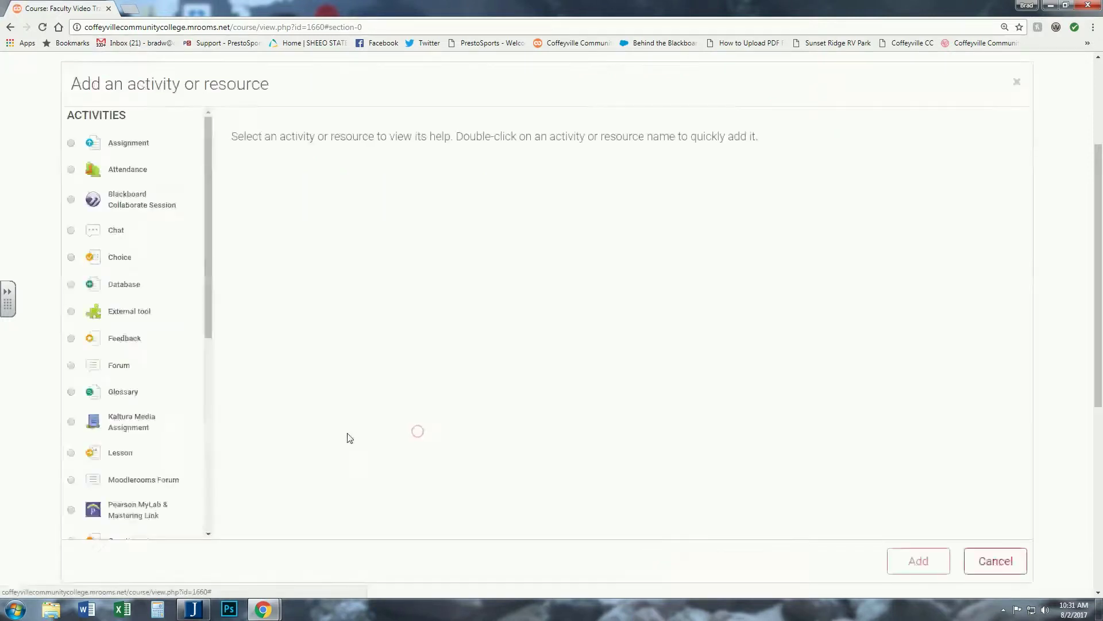
pyautogui.moveTo(209, 281); pyautogui.dragTo(202, 391)
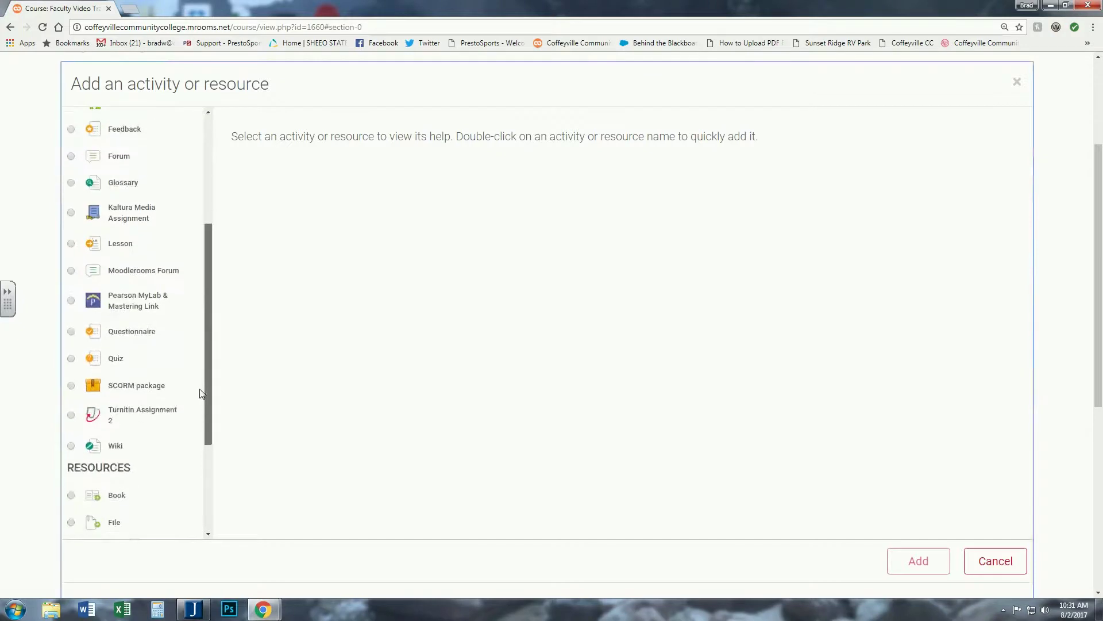
pyautogui.click(71, 358)
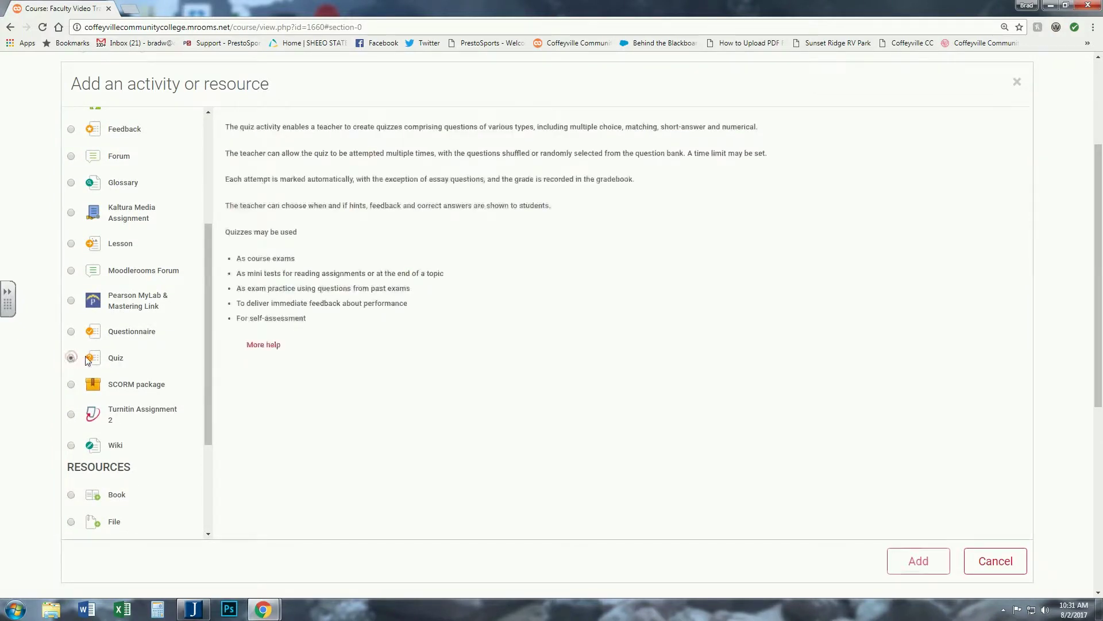
pyautogui.moveTo(209, 345); pyautogui.dragTo(203, 406)
pyautogui.scroll(-1, 201, 408)
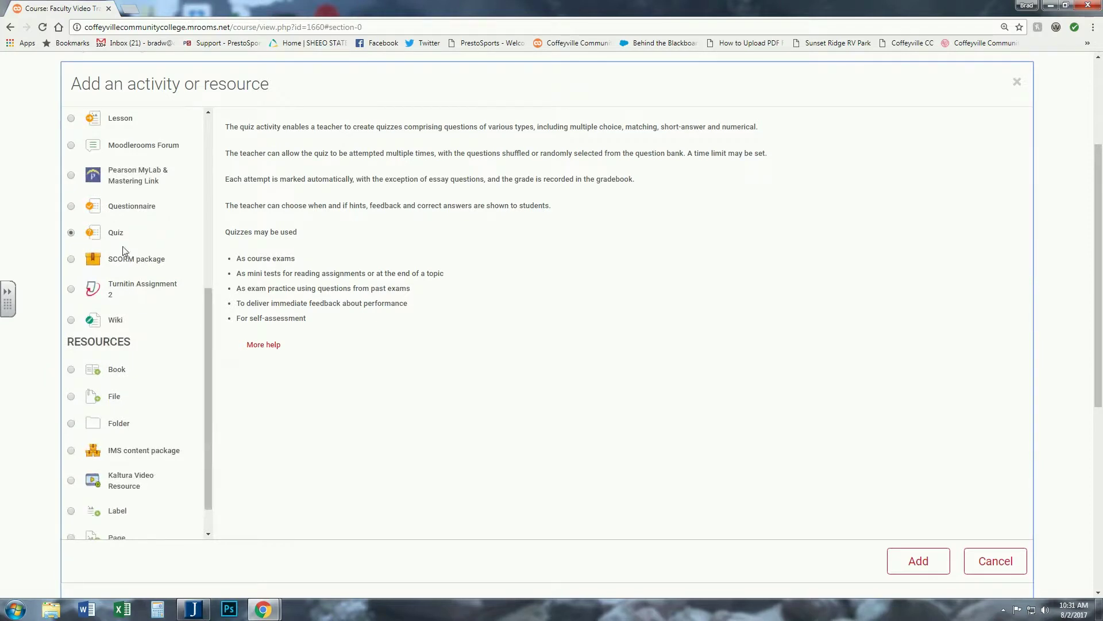
pyautogui.click(917, 561)
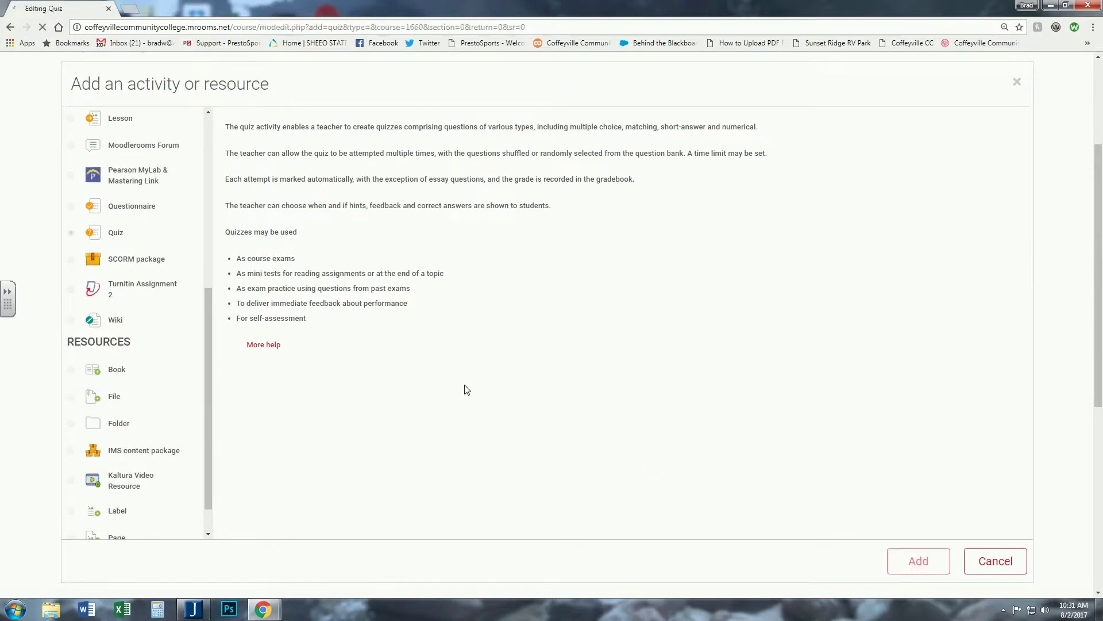
pyautogui.click(301, 216)
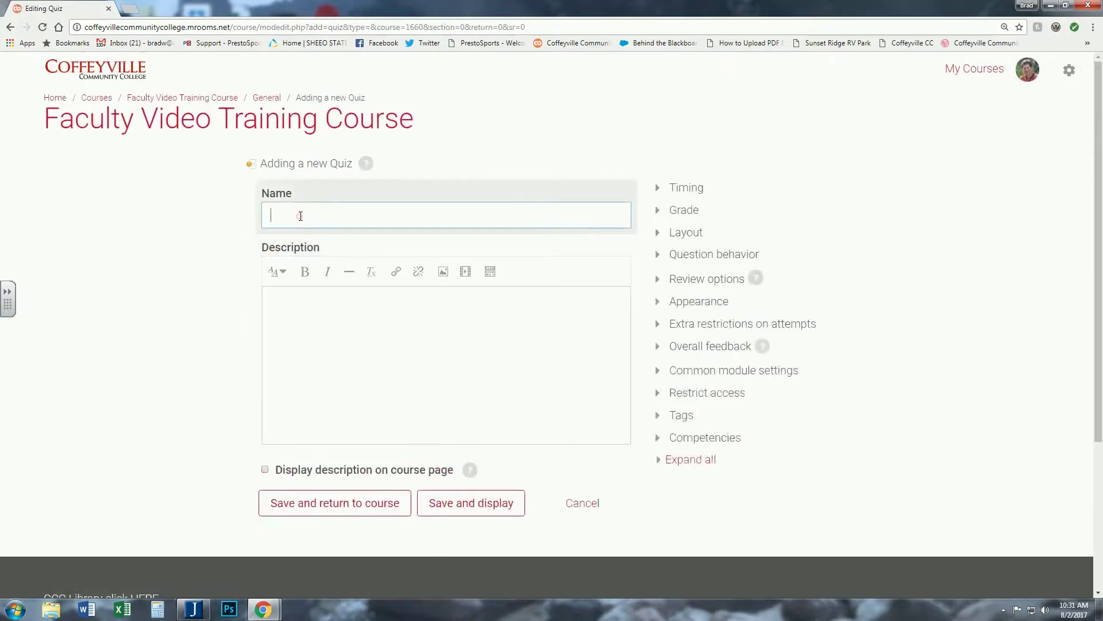
# - Enter 'Syllabus Quiz' as the quiz name
pyautogui.write('Syllabus Quiz')
pyautogui.click(283, 302)
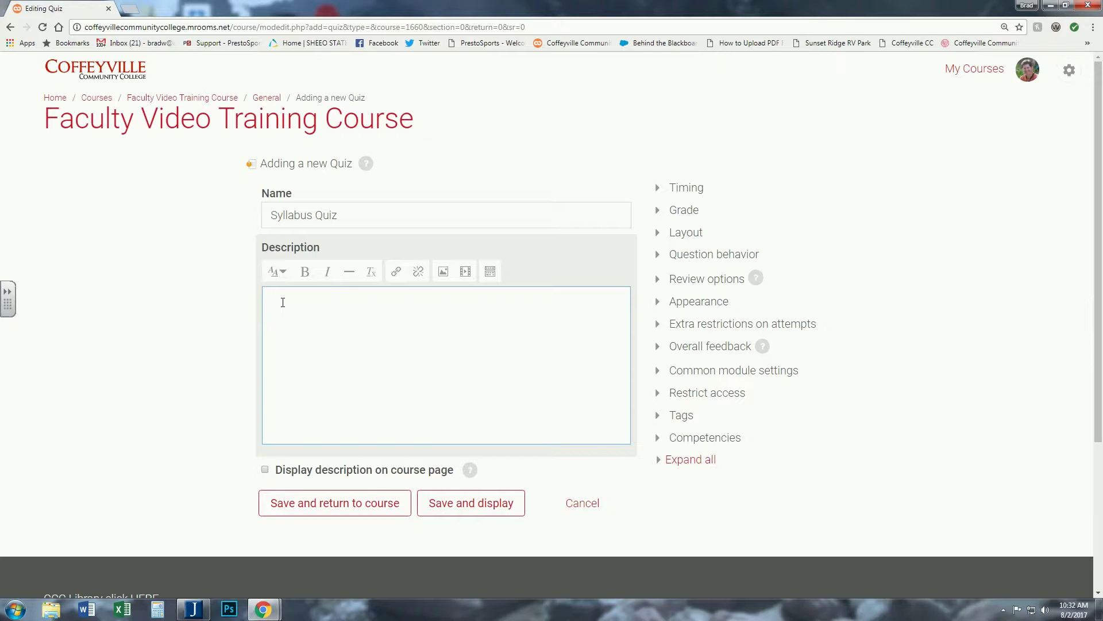
# - In Timing, enable the close date while leaving the opening date off
pyautogui.click(687, 189)
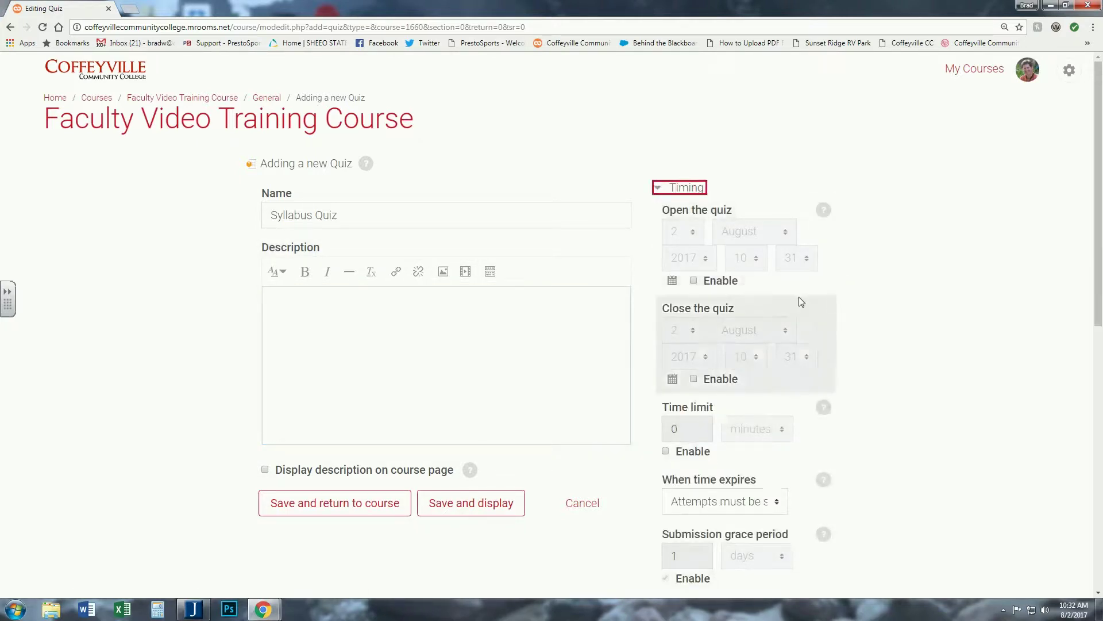
pyautogui.scroll(-1, 776, 293)
pyautogui.click(712, 222)
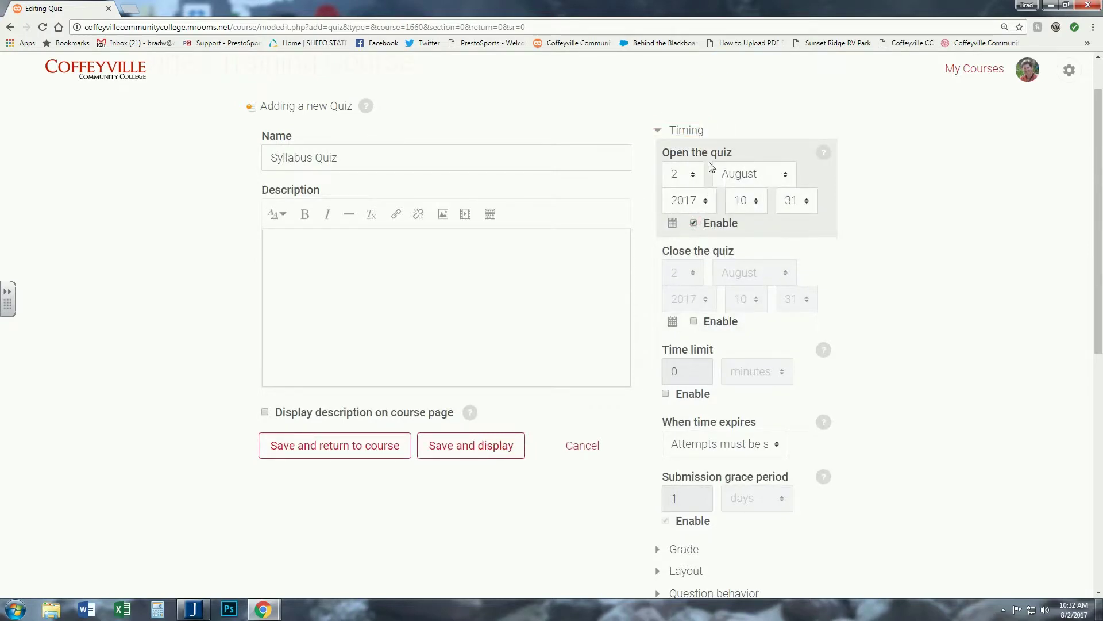
pyautogui.click(695, 224)
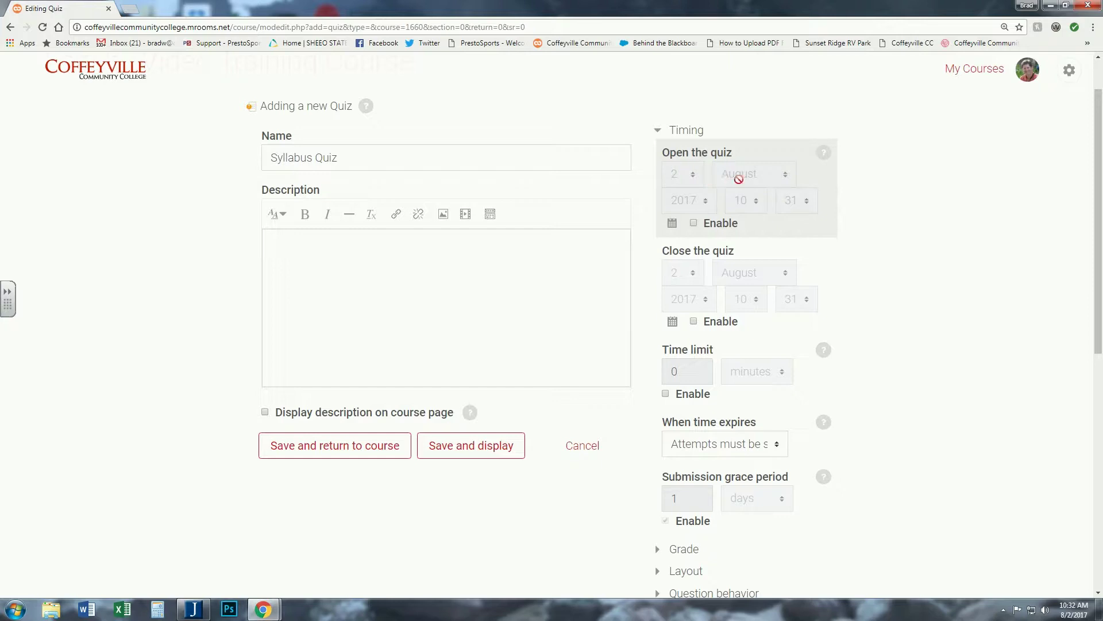
pyautogui.scroll(-1, 653, 258)
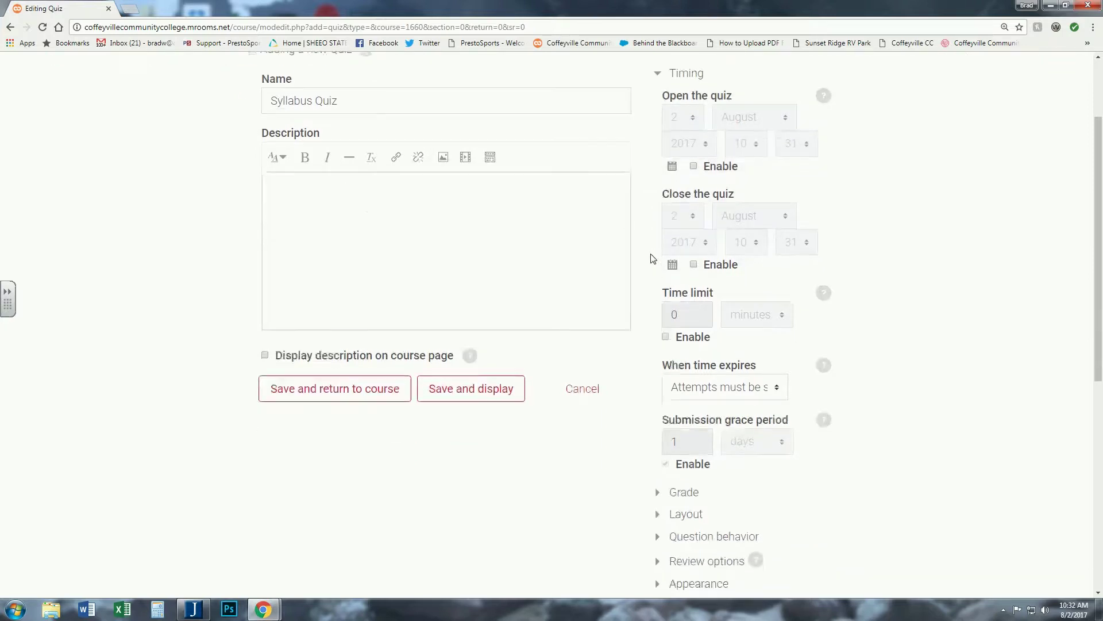
pyautogui.click(694, 264)
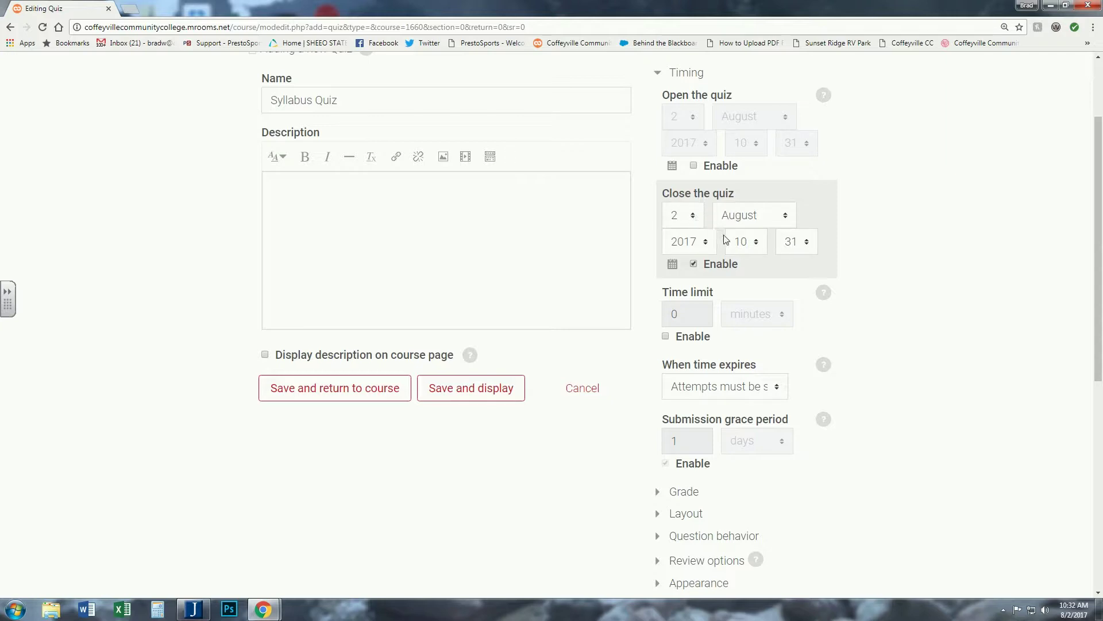
# - Set the quiz to close on 18 August 2017 at 23:59 and enable the time limit
pyautogui.click(756, 244)
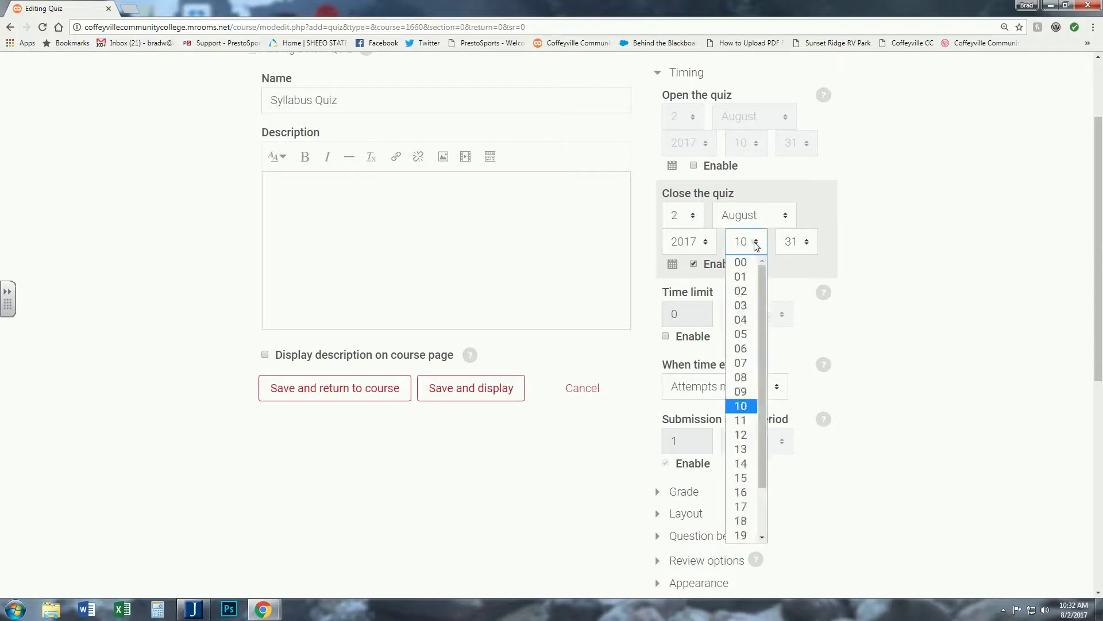
pyautogui.moveTo(761, 374); pyautogui.dragTo(762, 456)
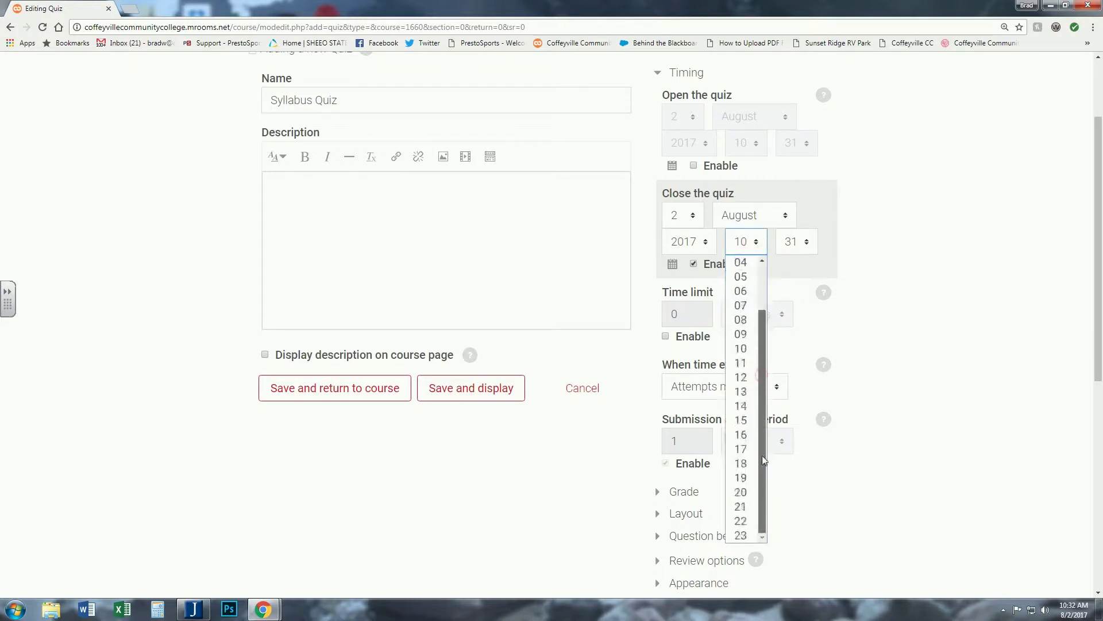
pyautogui.click(742, 534)
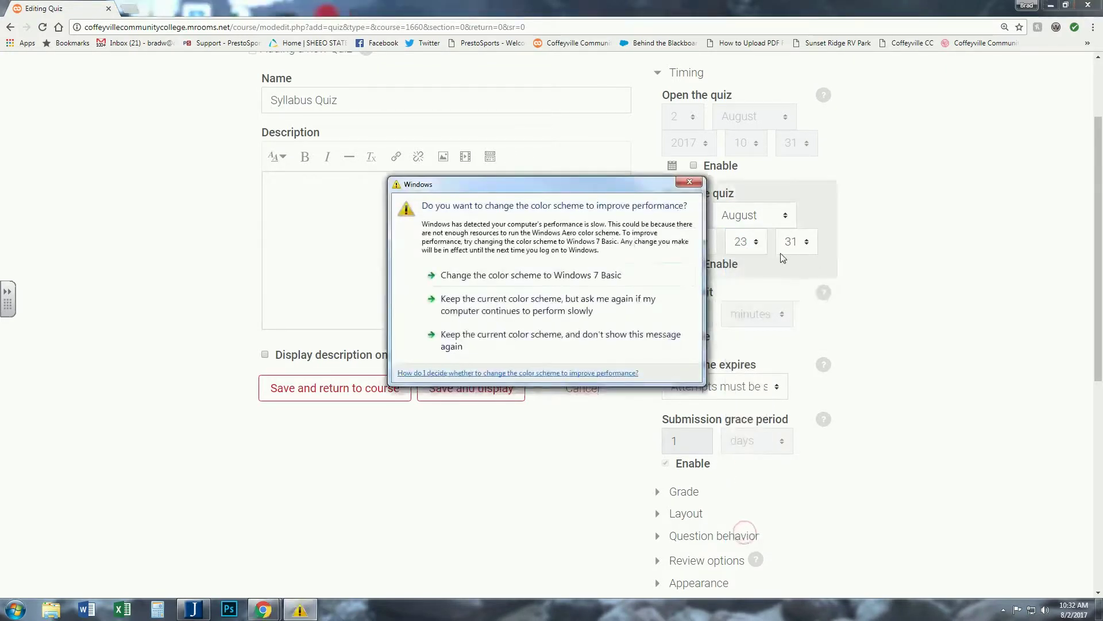
pyautogui.click(690, 182)
pyautogui.click(807, 244)
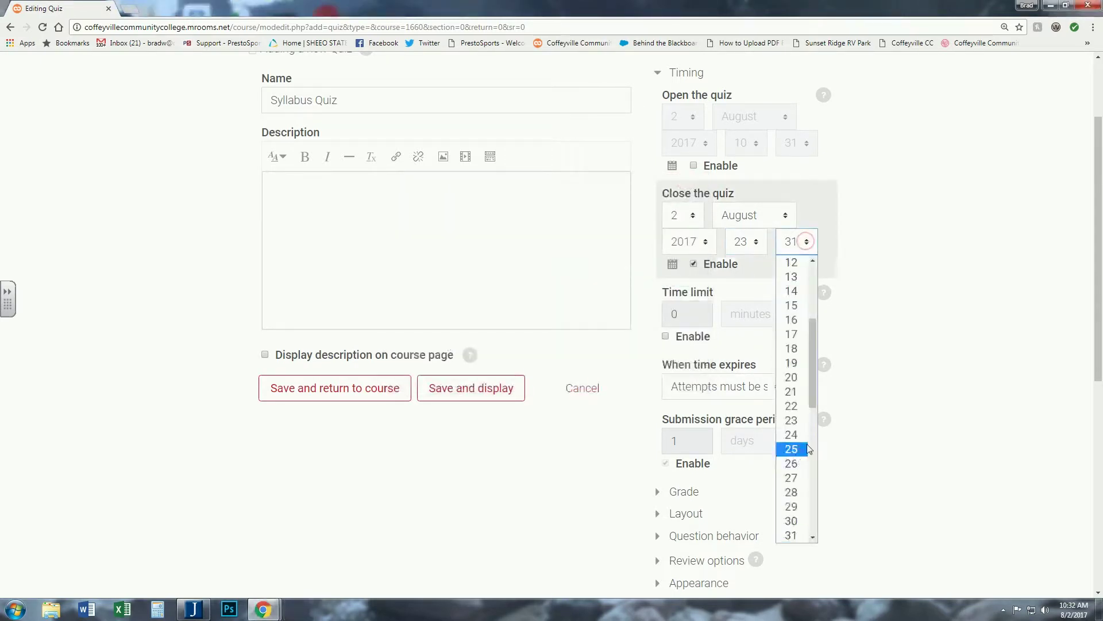
pyautogui.moveTo(812, 391); pyautogui.dragTo(813, 515)
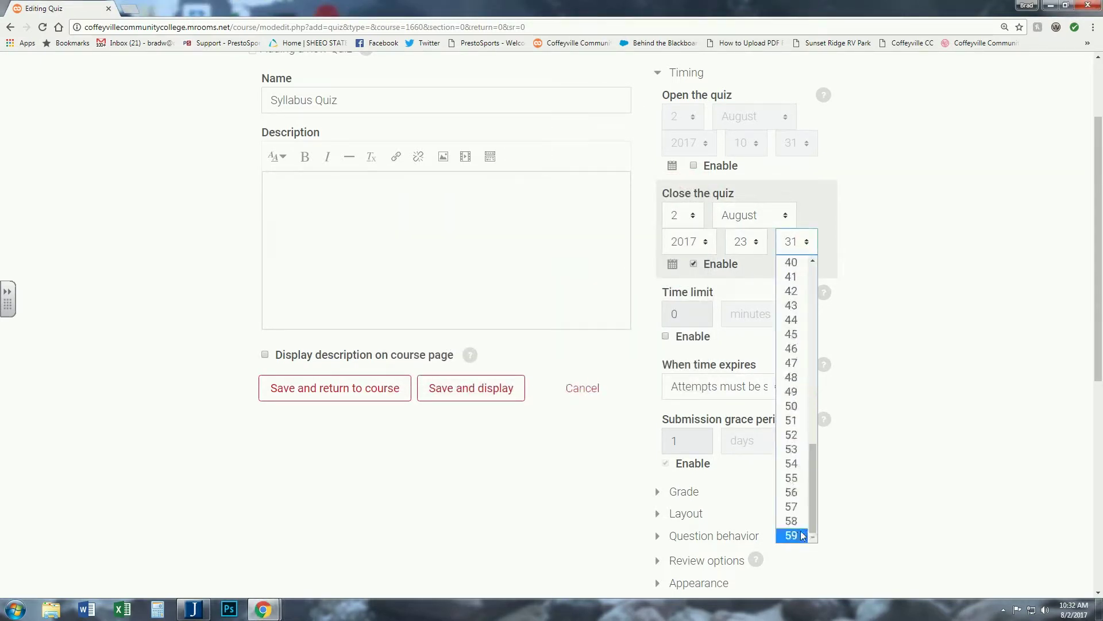
pyautogui.click(792, 535)
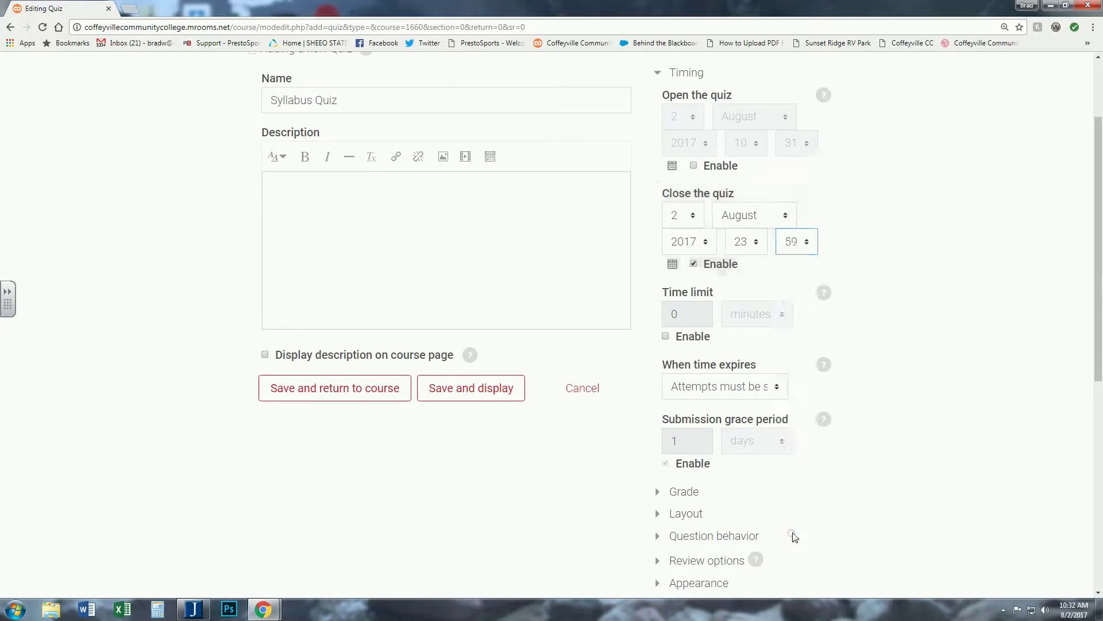
pyautogui.click(694, 218)
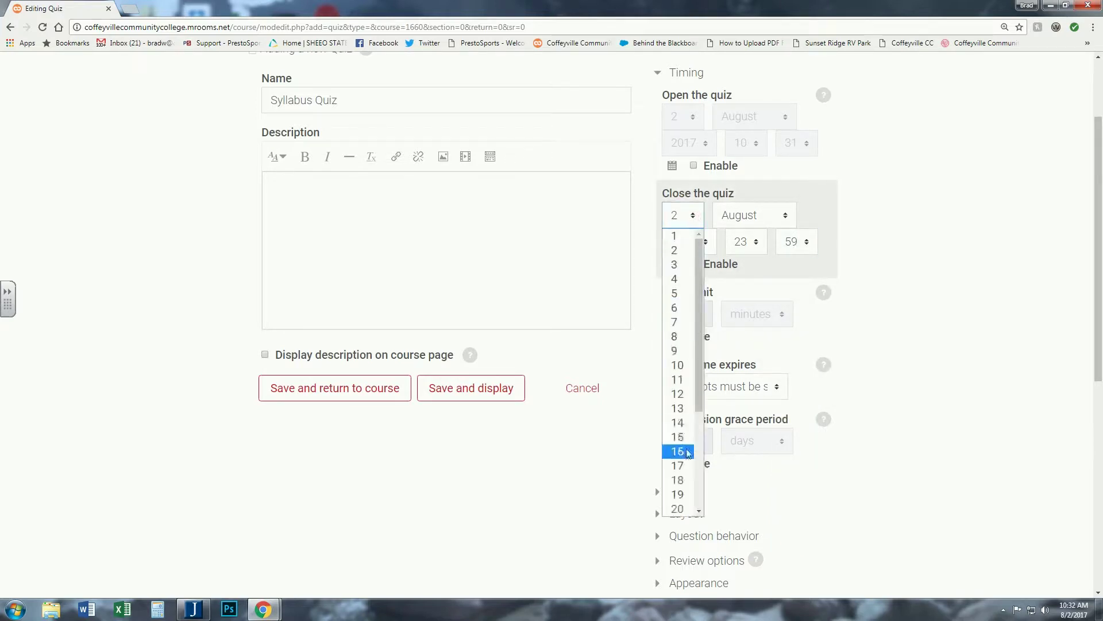
pyautogui.click(679, 480)
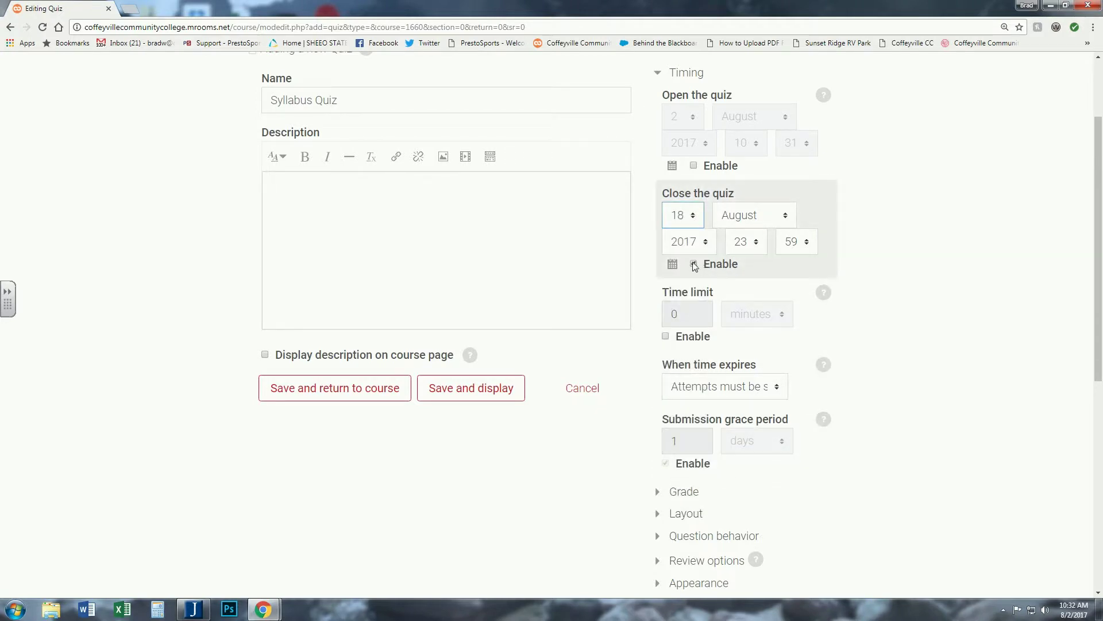
pyautogui.click(667, 336)
# - Enter a 10-minute time limit, keeping the default when-time-expires behaviour
pyautogui.doubleClick(669, 313)
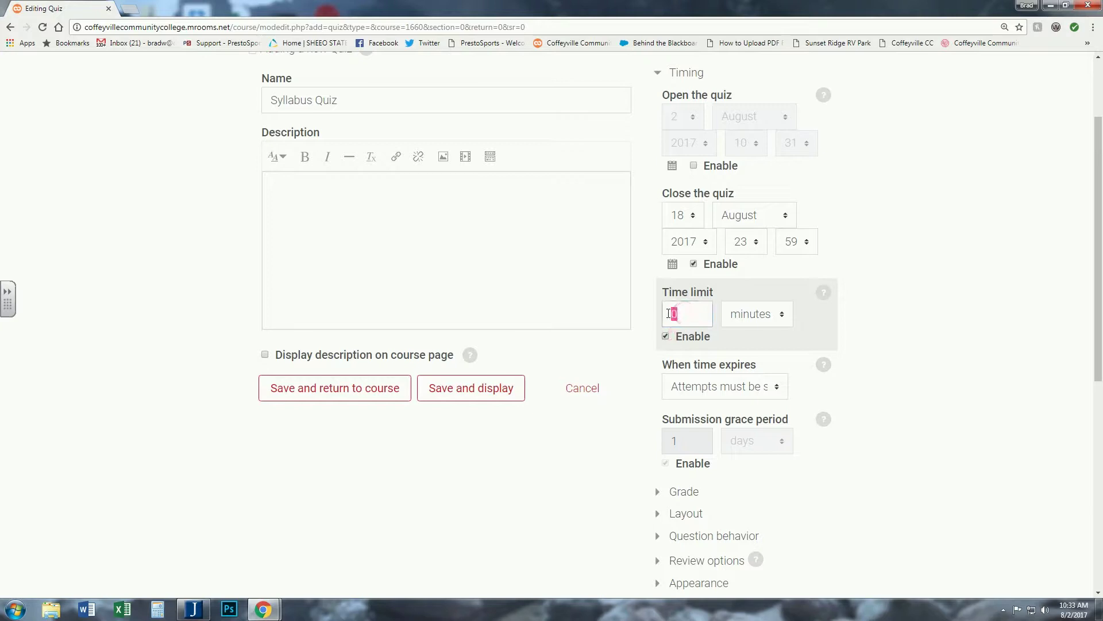
pyautogui.write('10')
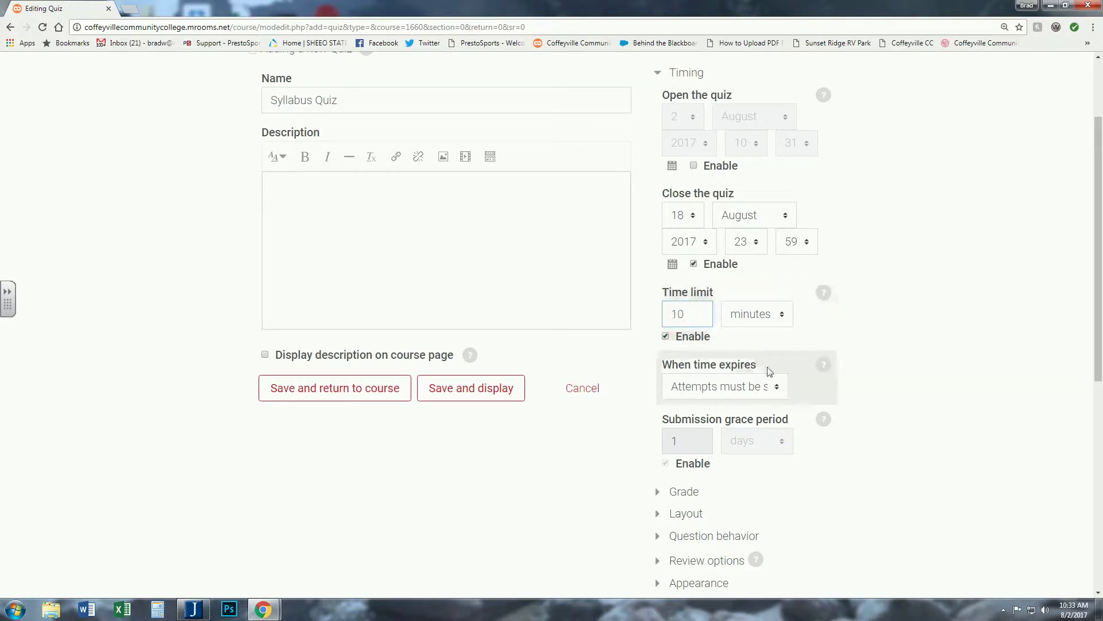
pyautogui.scroll(-2, 837, 335)
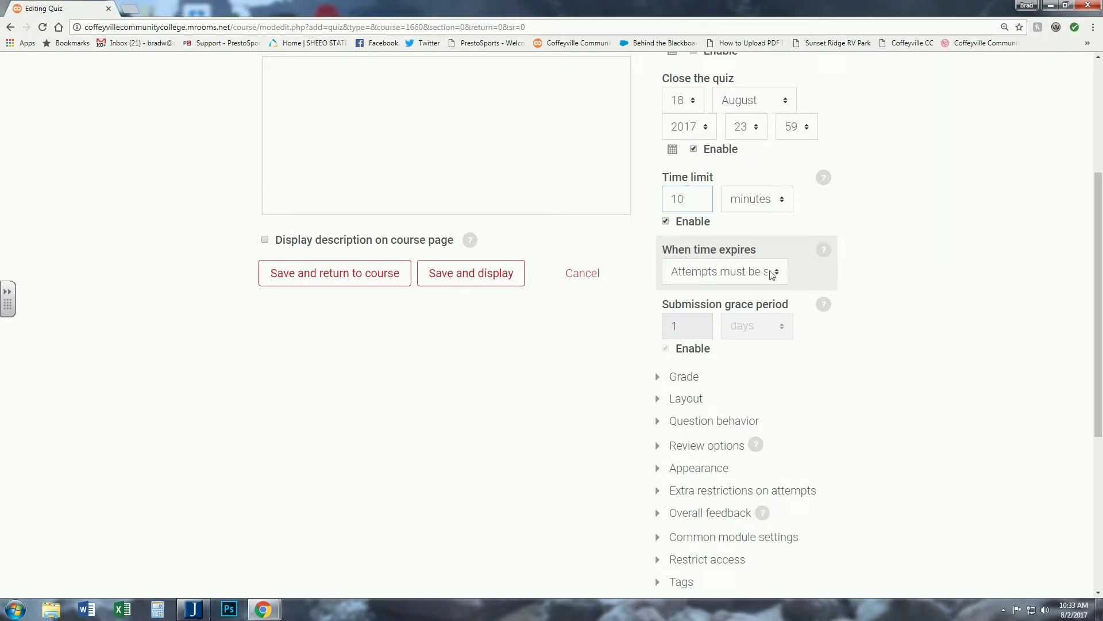
pyautogui.click(777, 271)
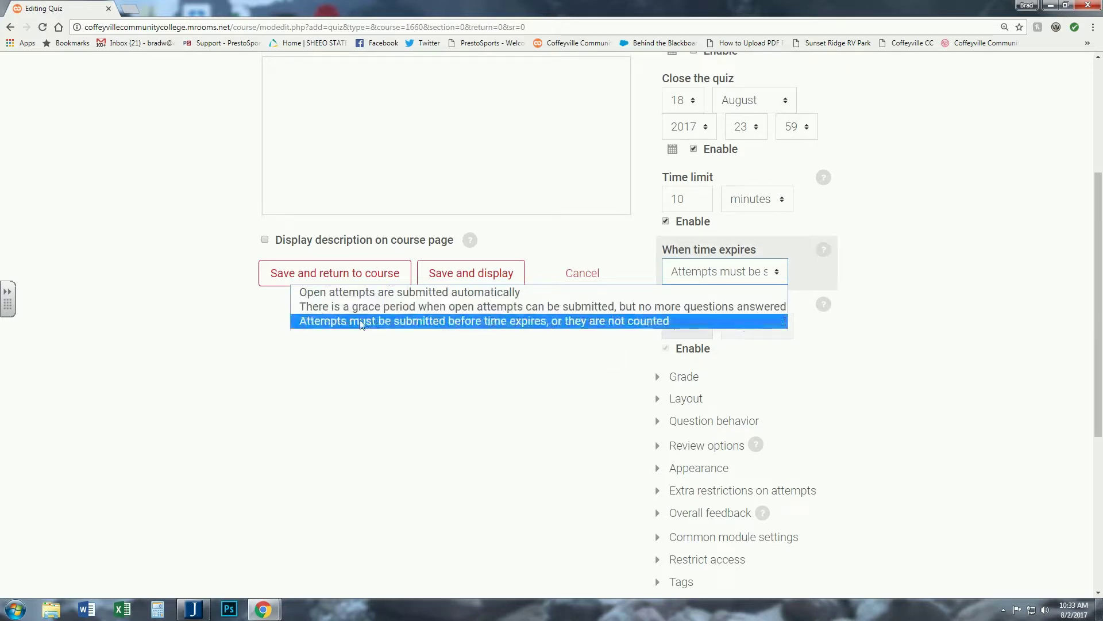
pyautogui.click(872, 263)
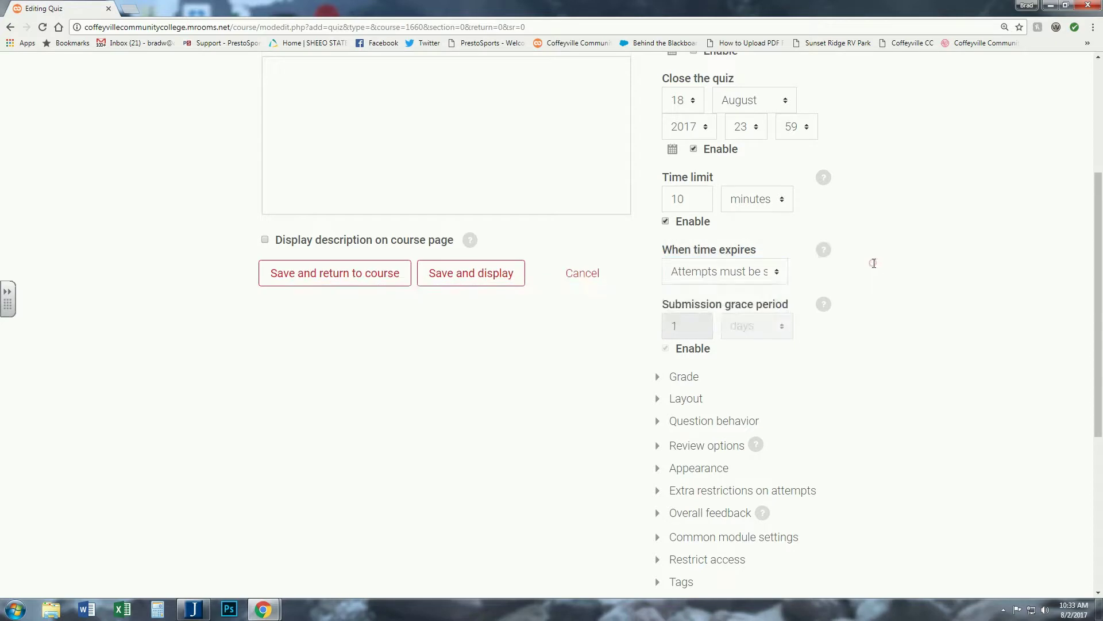
pyautogui.click(777, 273)
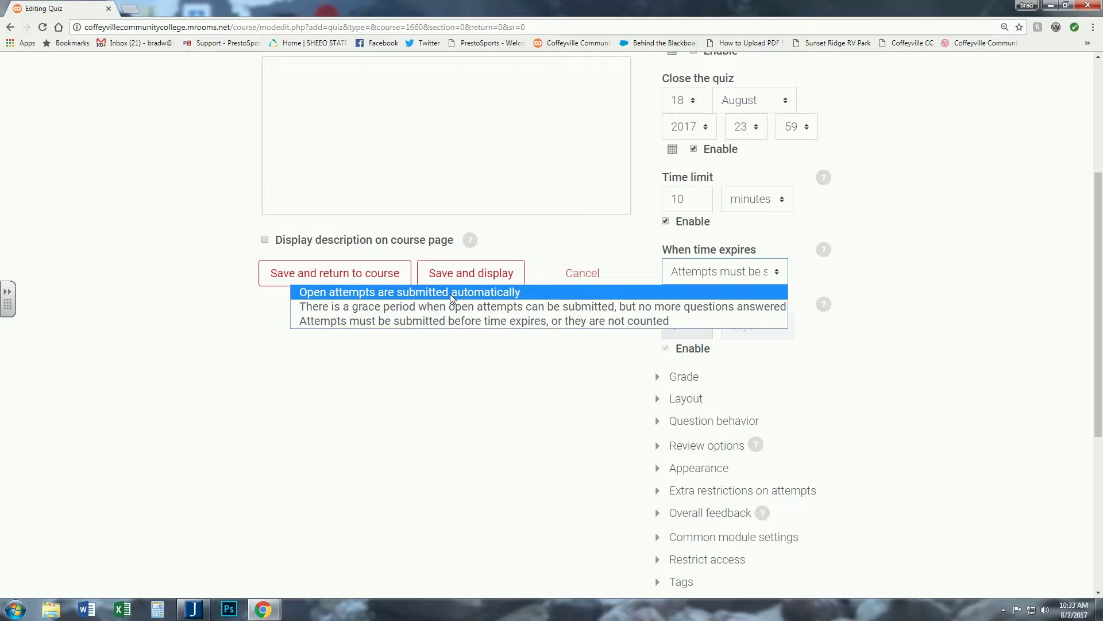
pyautogui.click(895, 259)
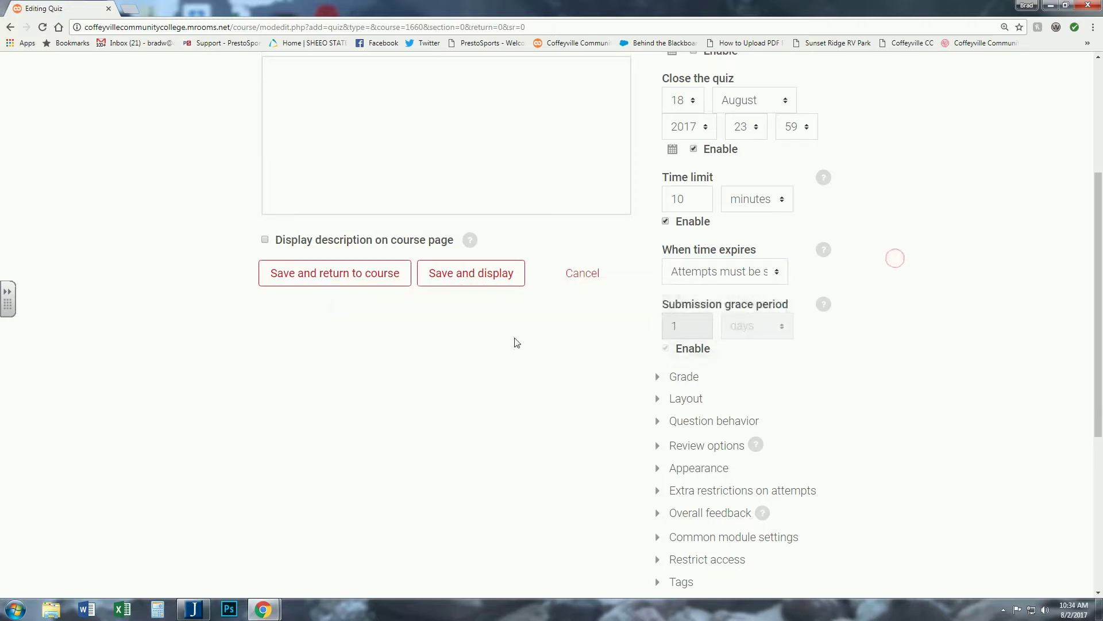
# - Expand the Grade settings and choose the number of attempts allowed
pyautogui.scroll(-4, 546, 333)
pyautogui.scroll(2, 592, 324)
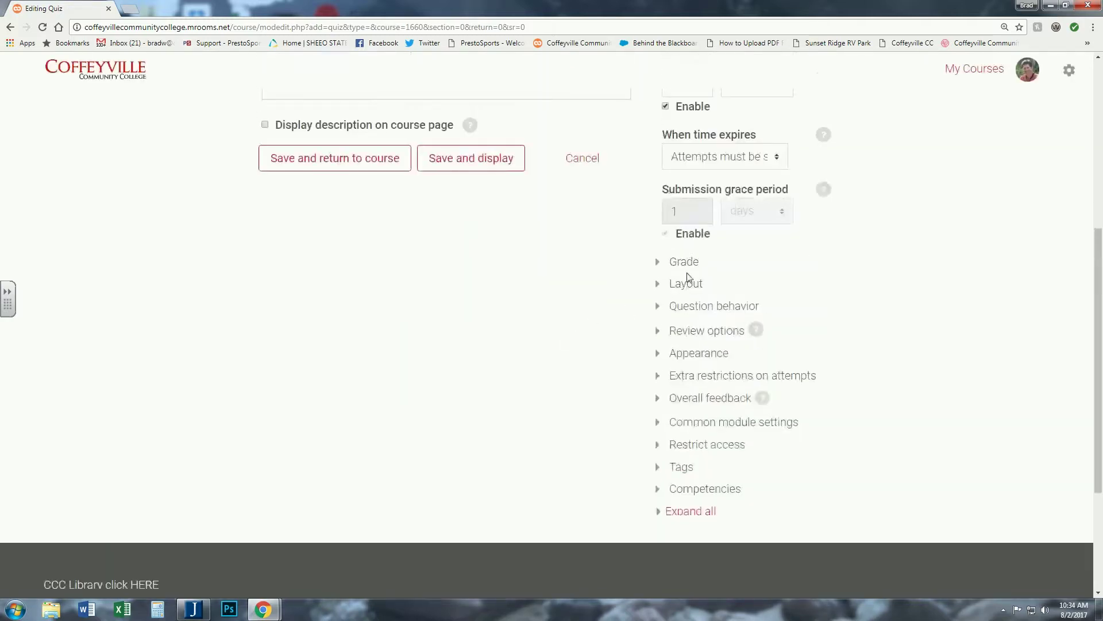
pyautogui.click(685, 264)
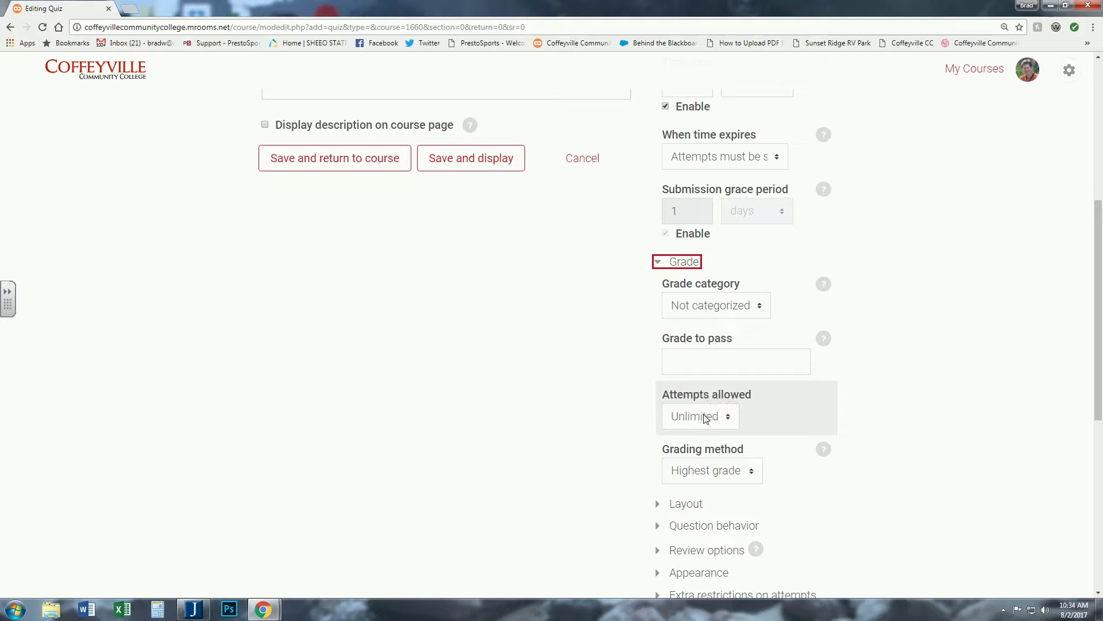
pyautogui.scroll(-1, 705, 417)
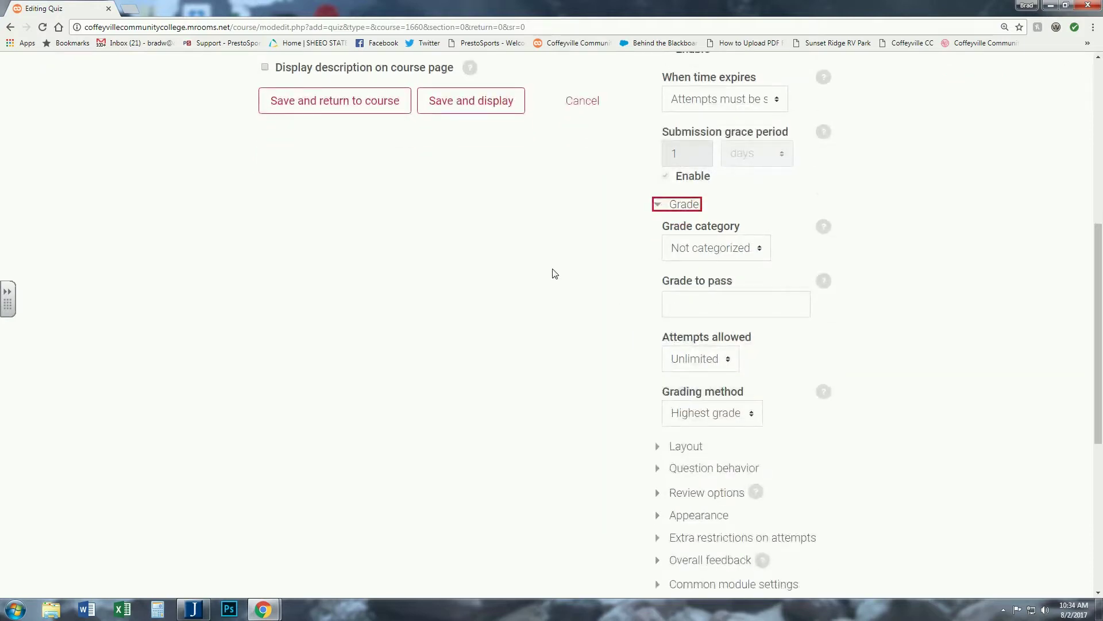
pyautogui.click(701, 360)
pyautogui.click(696, 391)
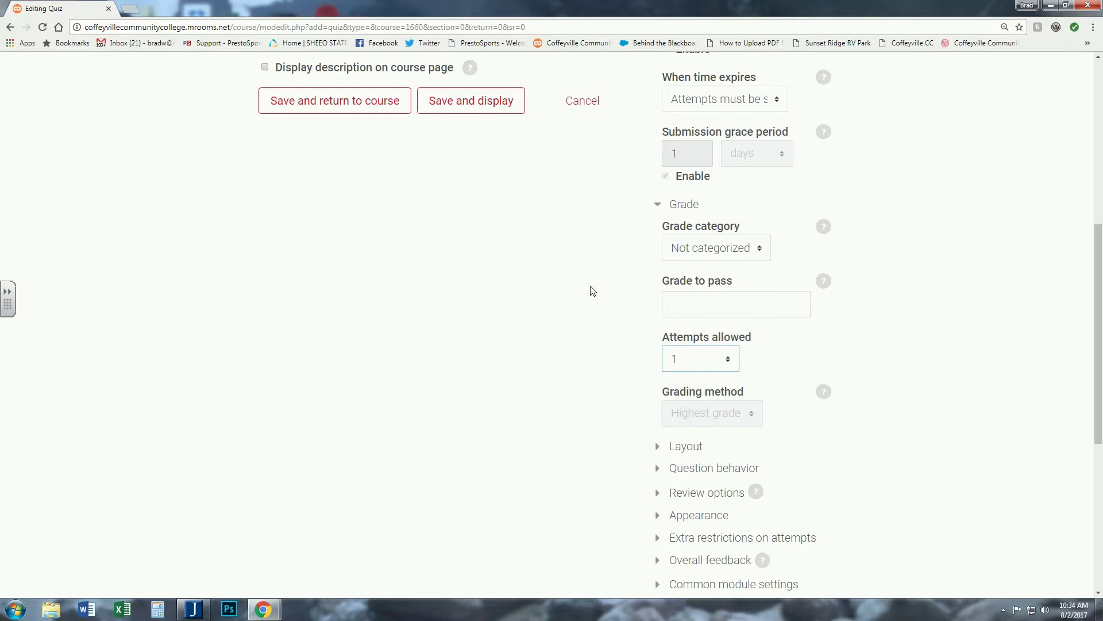
pyautogui.scroll(-4, 591, 289)
pyautogui.scroll(2, 602, 288)
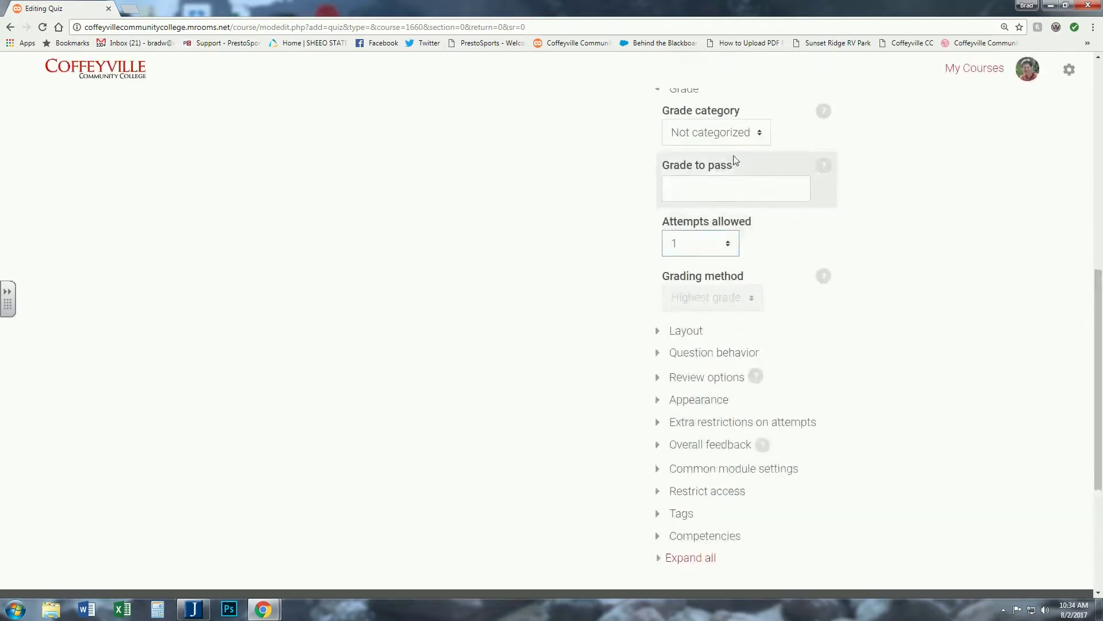
pyautogui.click(707, 239)
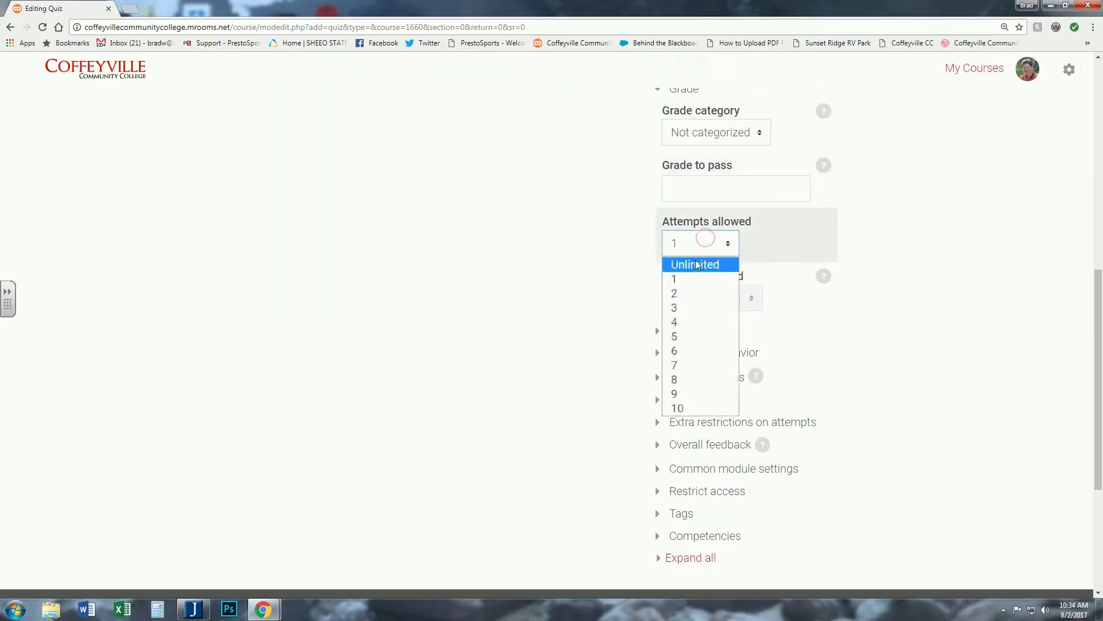
pyautogui.click(697, 264)
pyautogui.scroll(-4, 506, 293)
pyautogui.scroll(10, 530, 296)
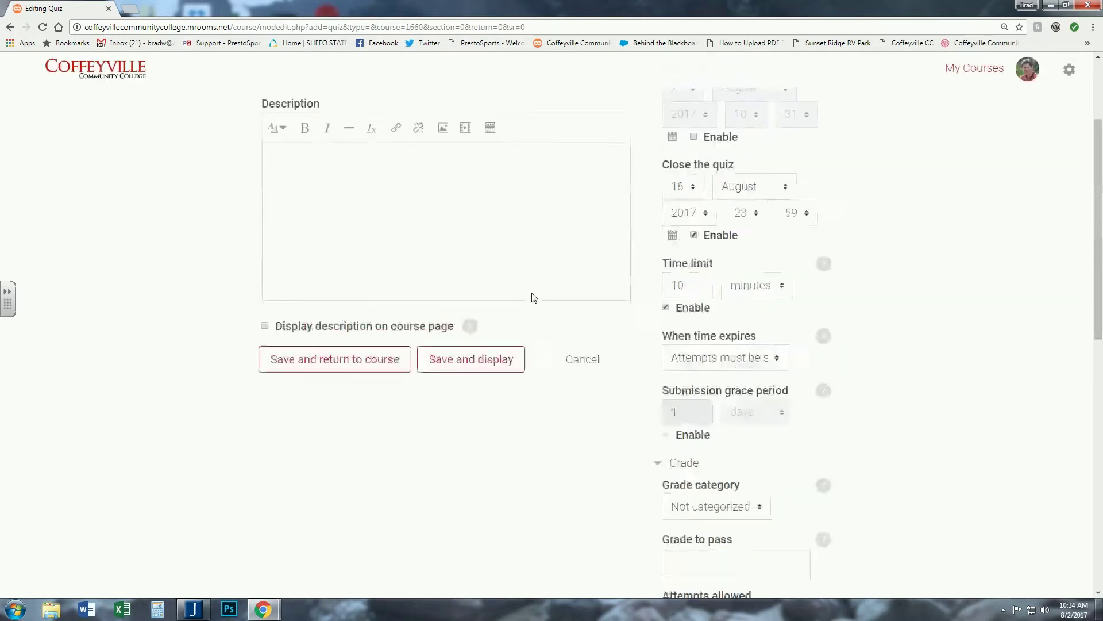
pyautogui.scroll(2, 532, 295)
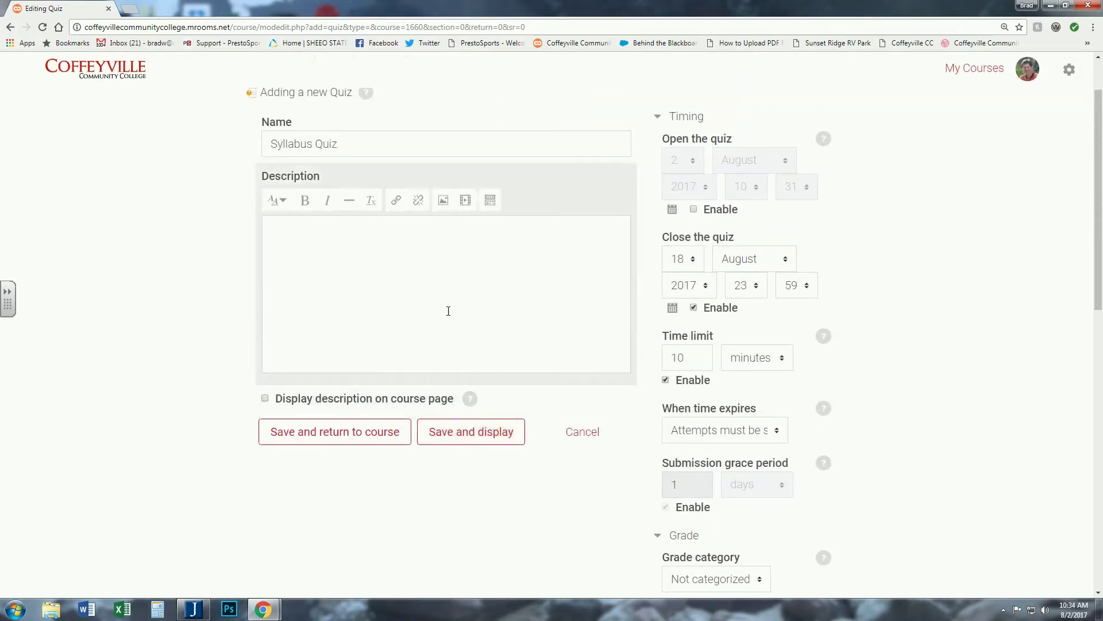
# - Save the Syllabus Quiz and open its Editing quiz page, showing 0 questions and maximum grade 10.00
pyautogui.click(469, 437)
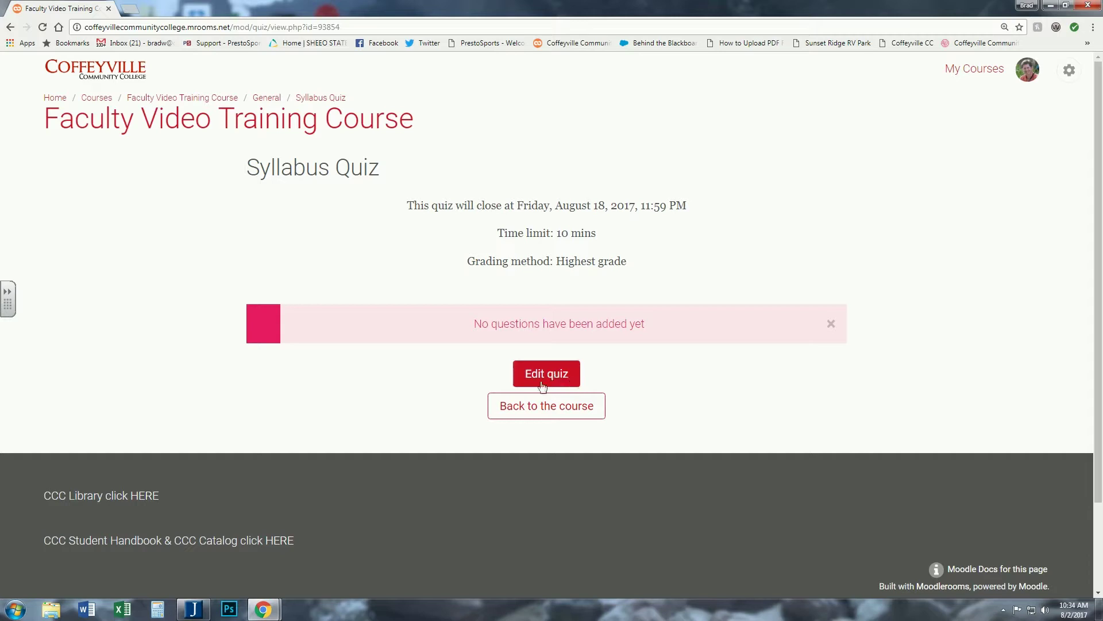
pyautogui.click(1070, 71)
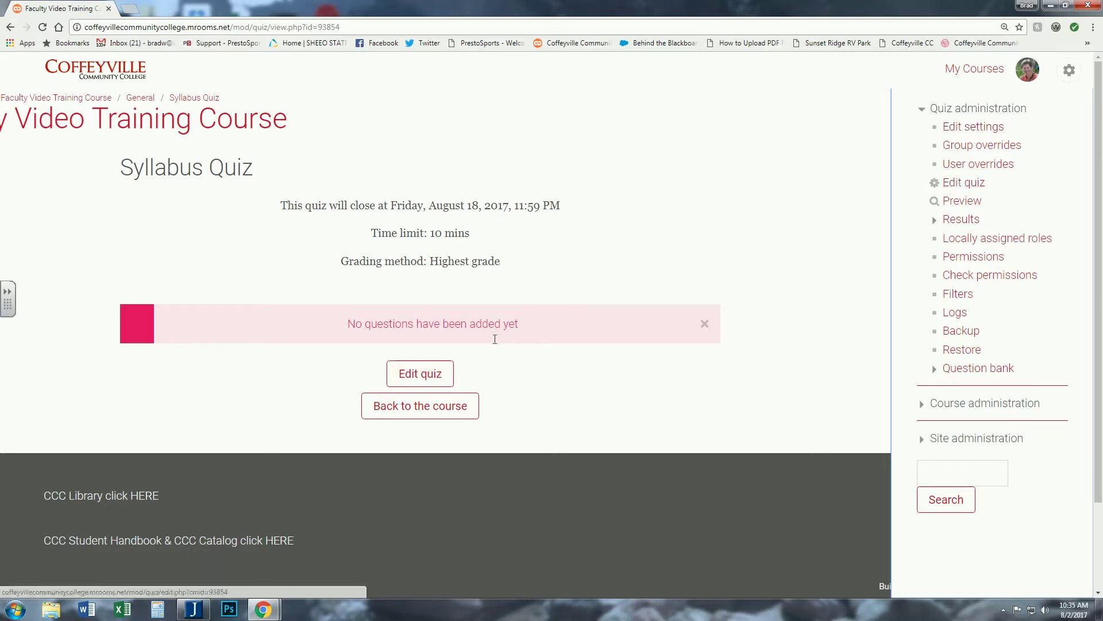
pyautogui.click(413, 375)
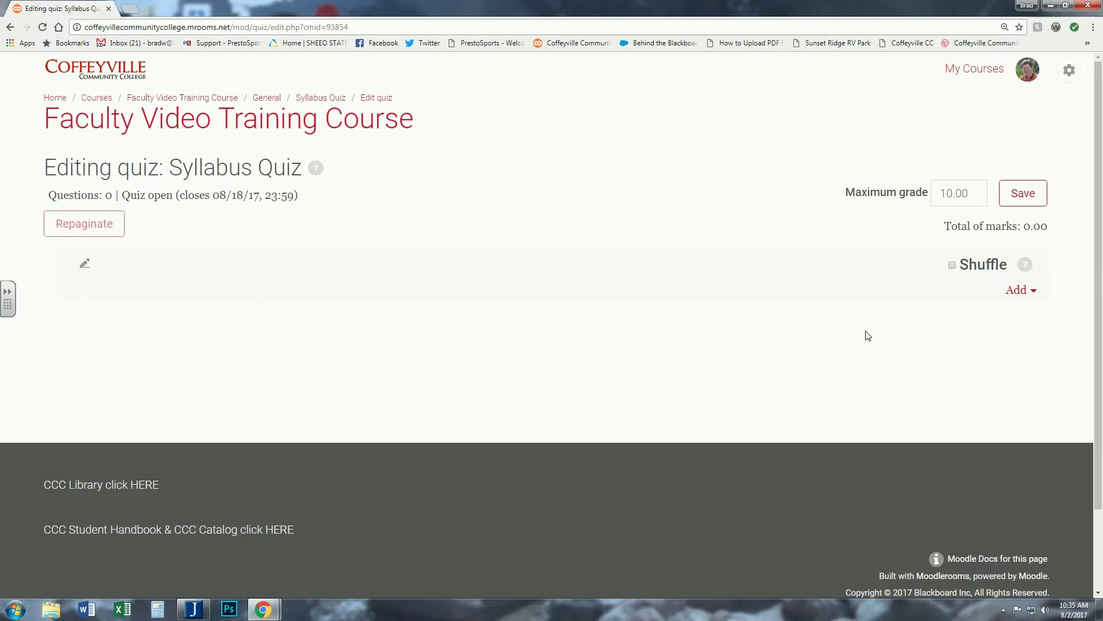
# - Add the Instructor's Name question from the Syllabus Quiz Questions bank category, worth 1.00 mark
pyautogui.click(1021, 291)
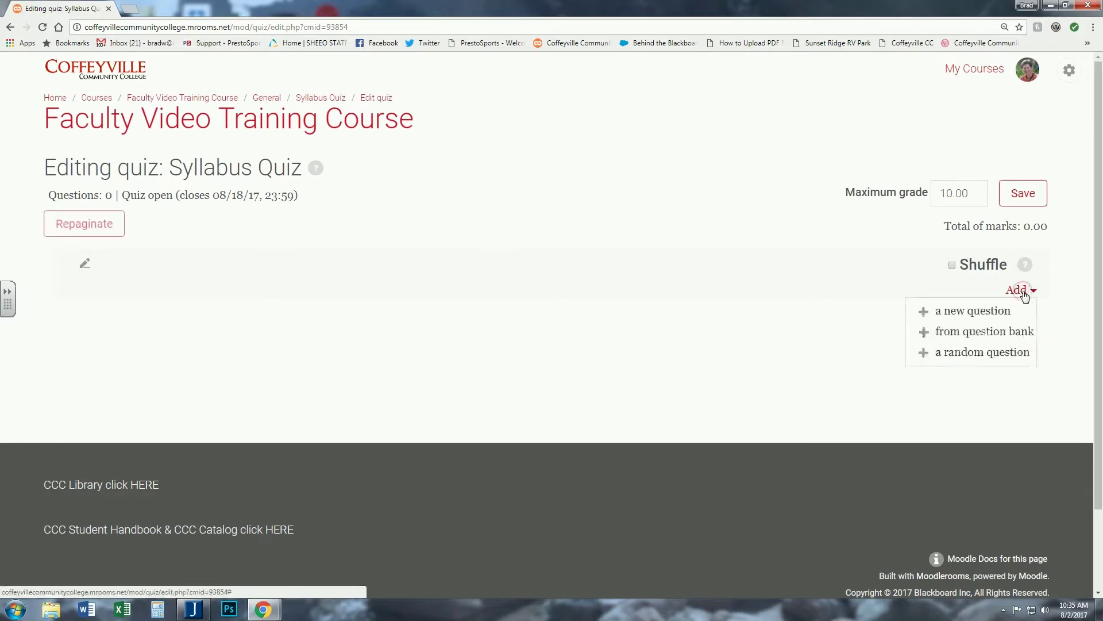
pyautogui.click(994, 336)
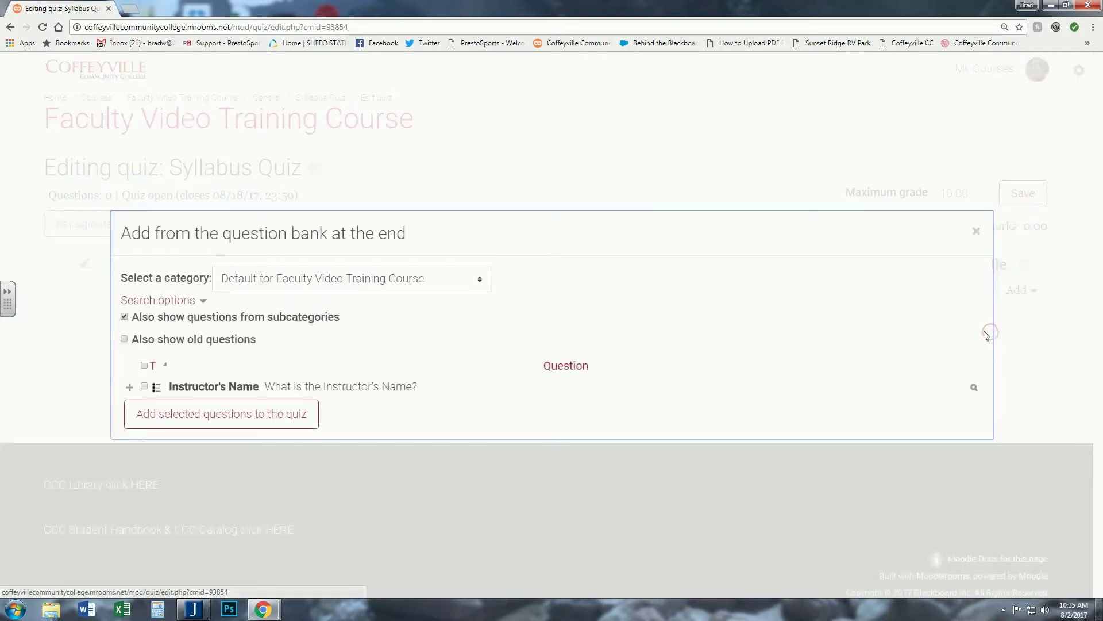
pyautogui.click(478, 282)
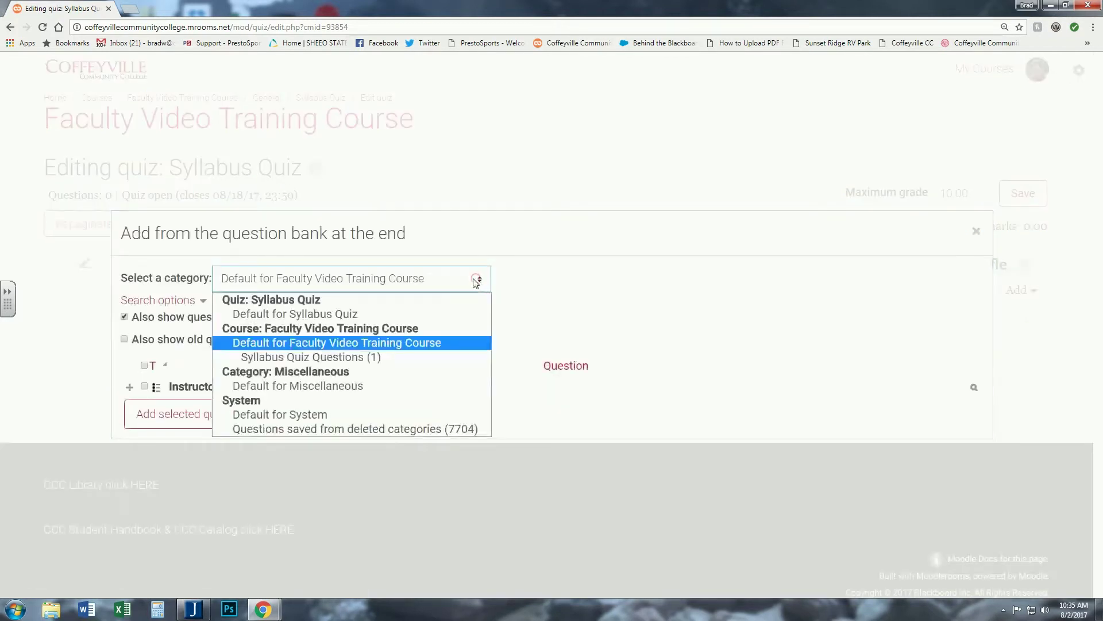
pyautogui.click(324, 358)
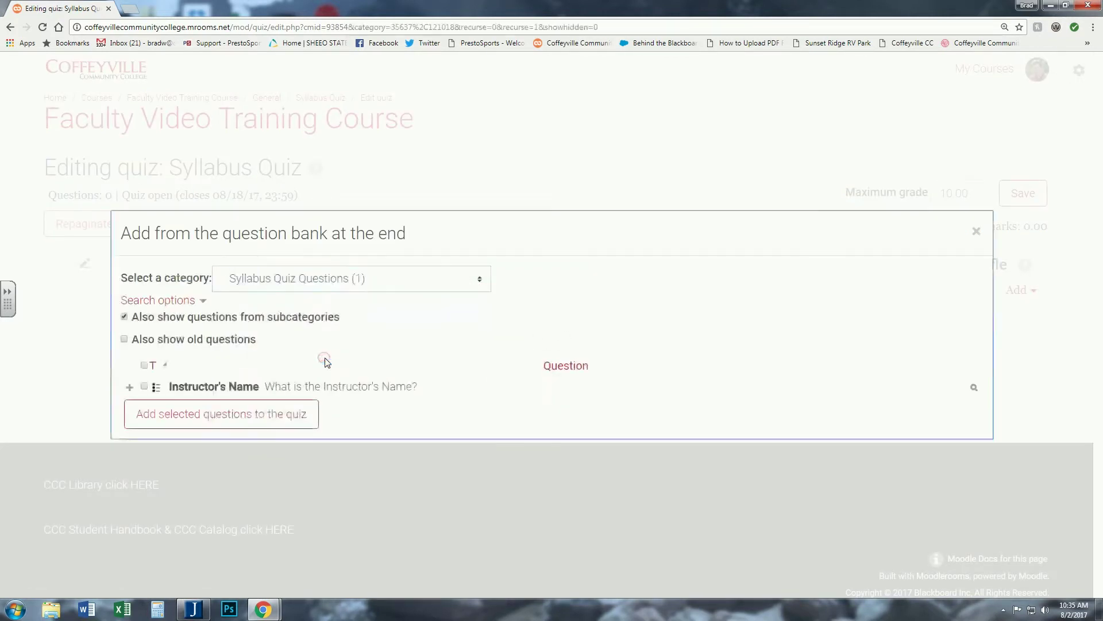
pyautogui.click(220, 420)
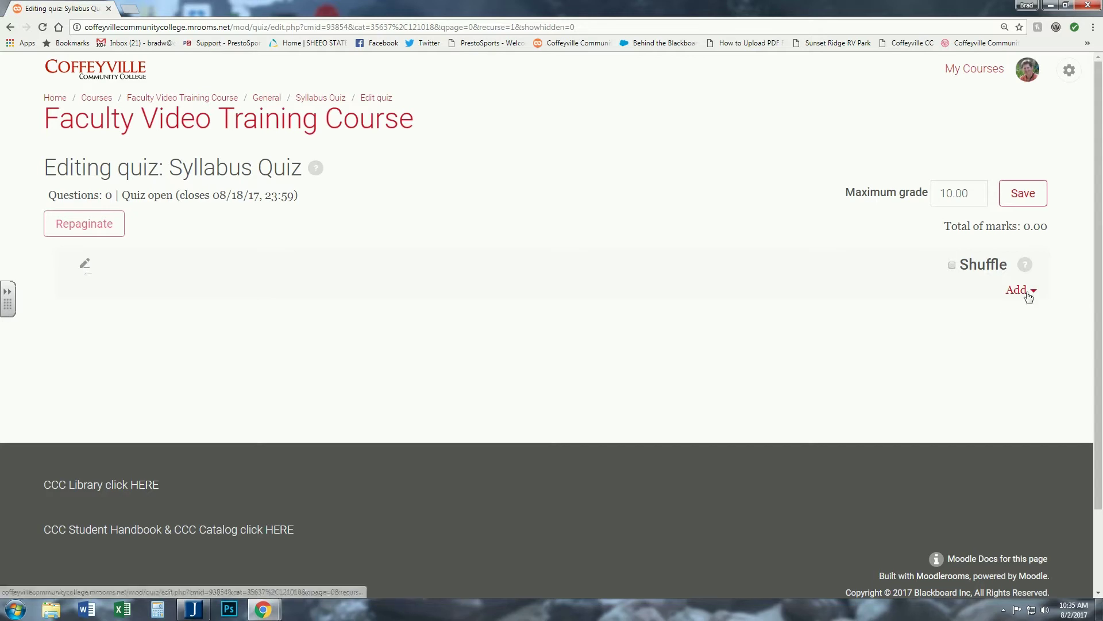
pyautogui.click(86, 264)
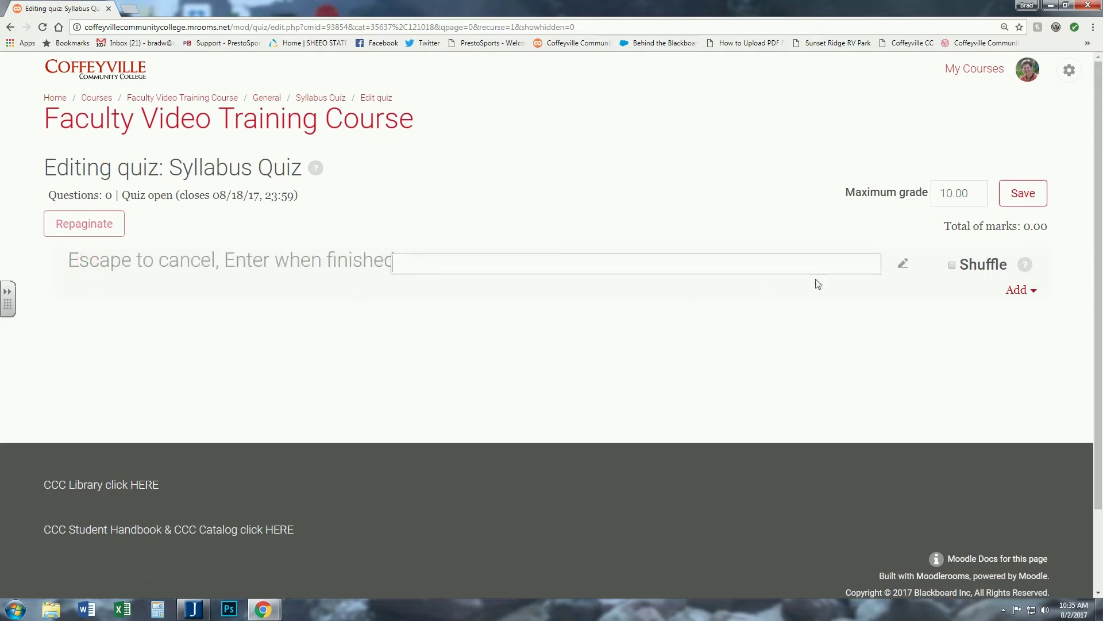
pyautogui.click(1037, 292)
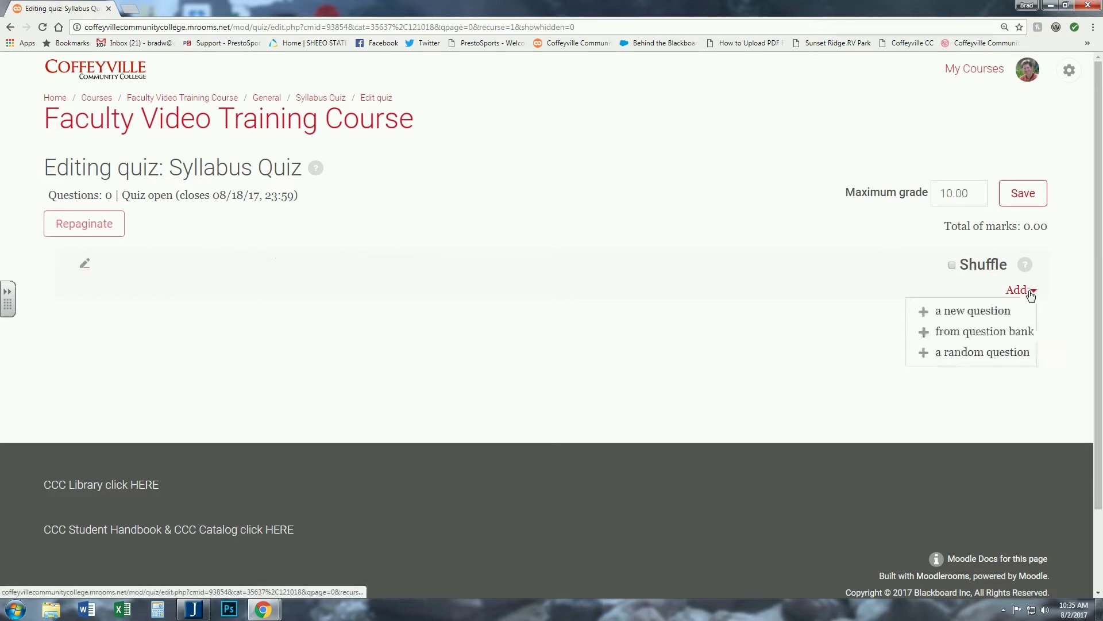
pyautogui.click(987, 336)
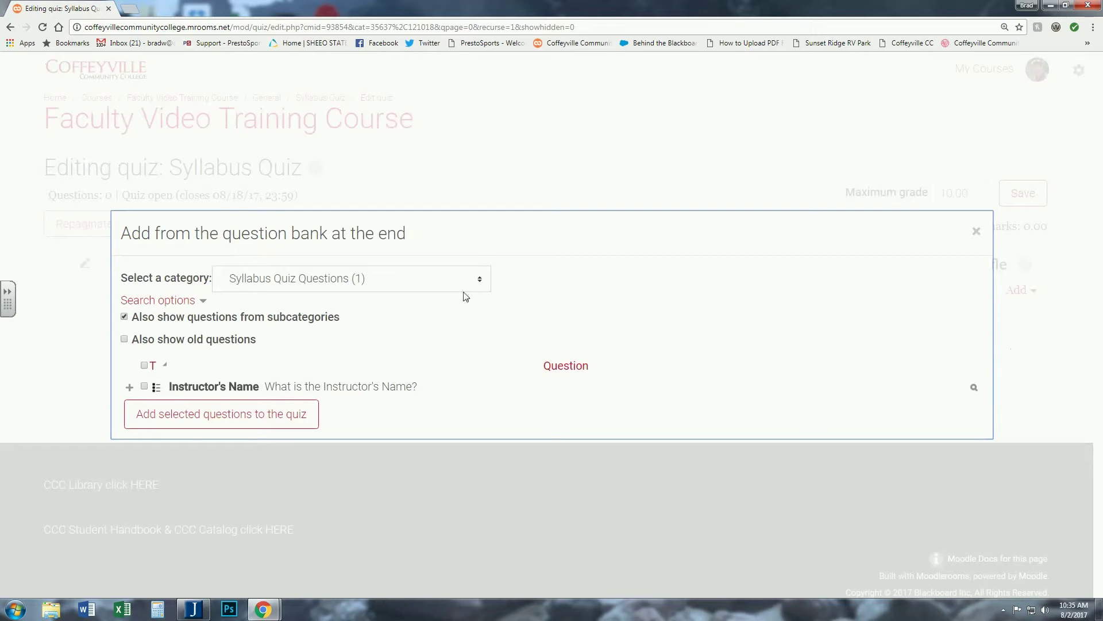
pyautogui.click(145, 387)
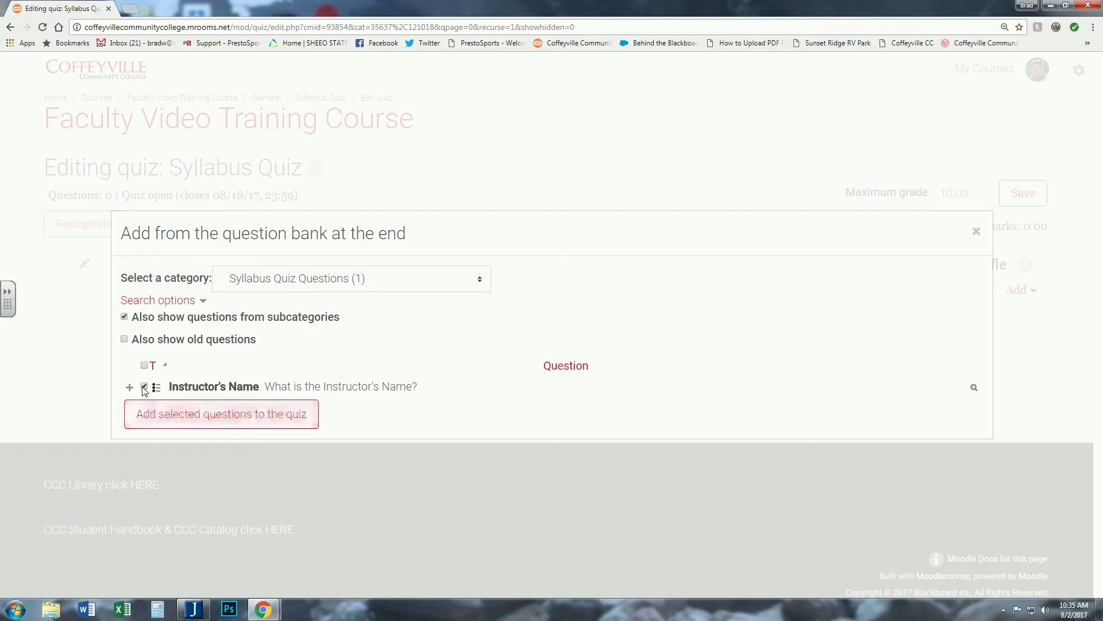
pyautogui.click(197, 413)
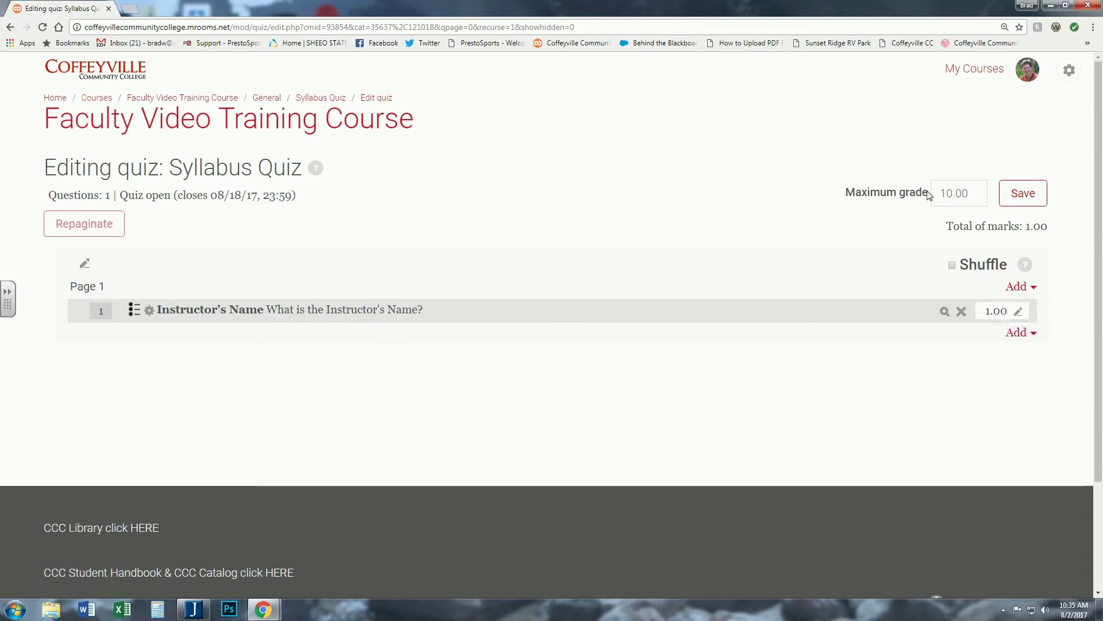
# - Change the quiz's maximum grade from 10.00 to 1 and save it
pyautogui.moveTo(970, 195); pyautogui.dragTo(940, 195)
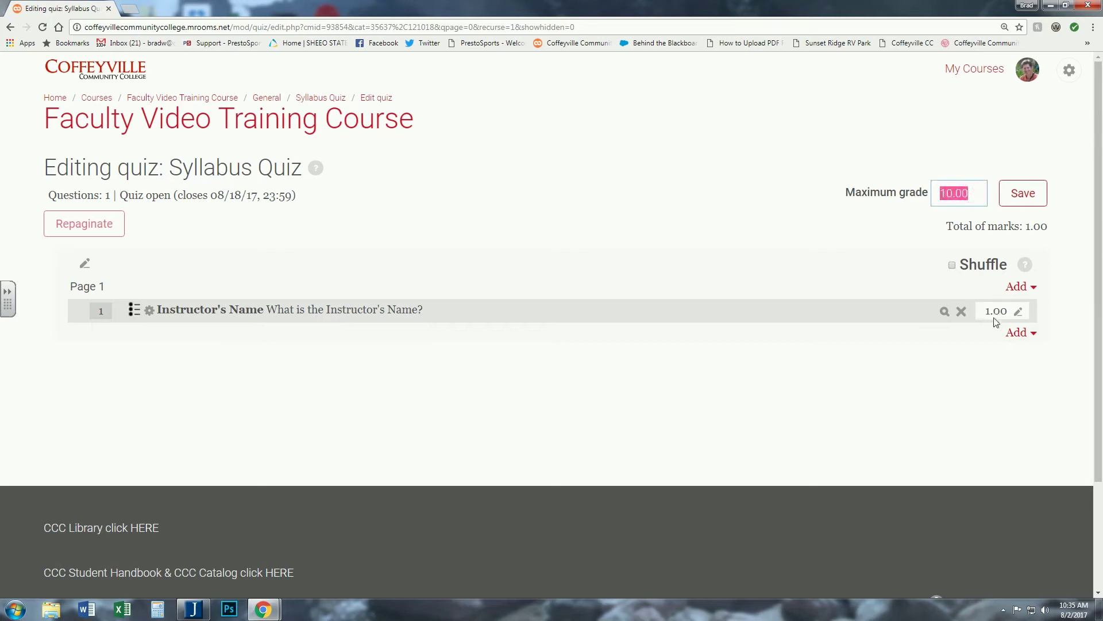
pyautogui.click(918, 212)
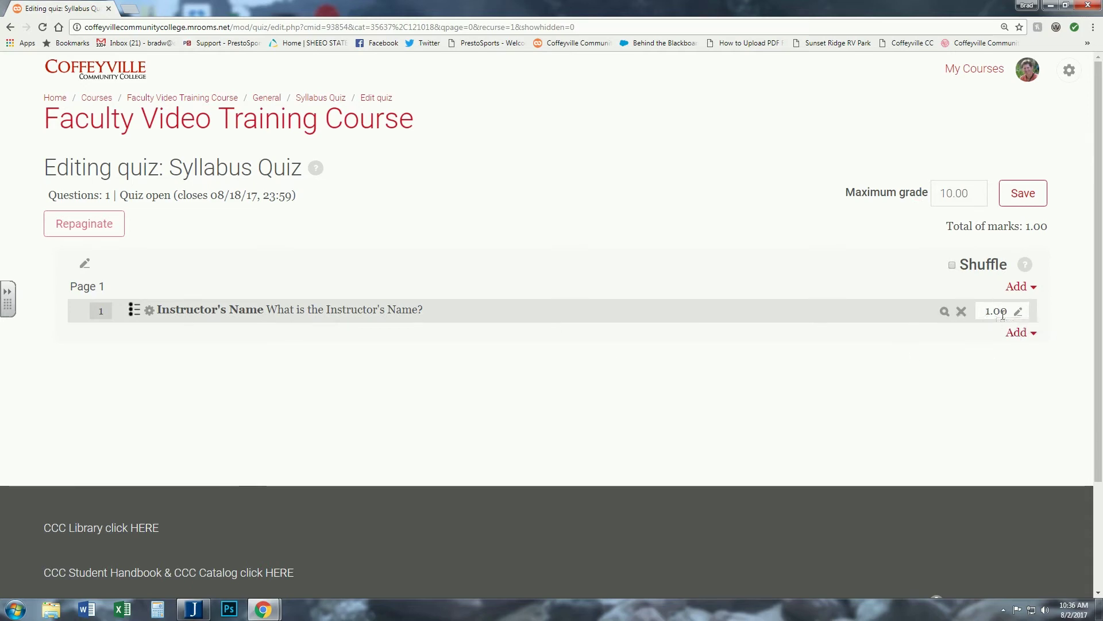
pyautogui.doubleClick(967, 194)
pyautogui.click(907, 223)
pyautogui.click(1028, 202)
pyautogui.moveTo(979, 195); pyautogui.dragTo(900, 208)
pyautogui.write('1')
pyautogui.click(1023, 193)
# - Open the Syllabus Quiz from the Faculty Video Training Course page and start a timed preview attempt
pyautogui.click(175, 99)
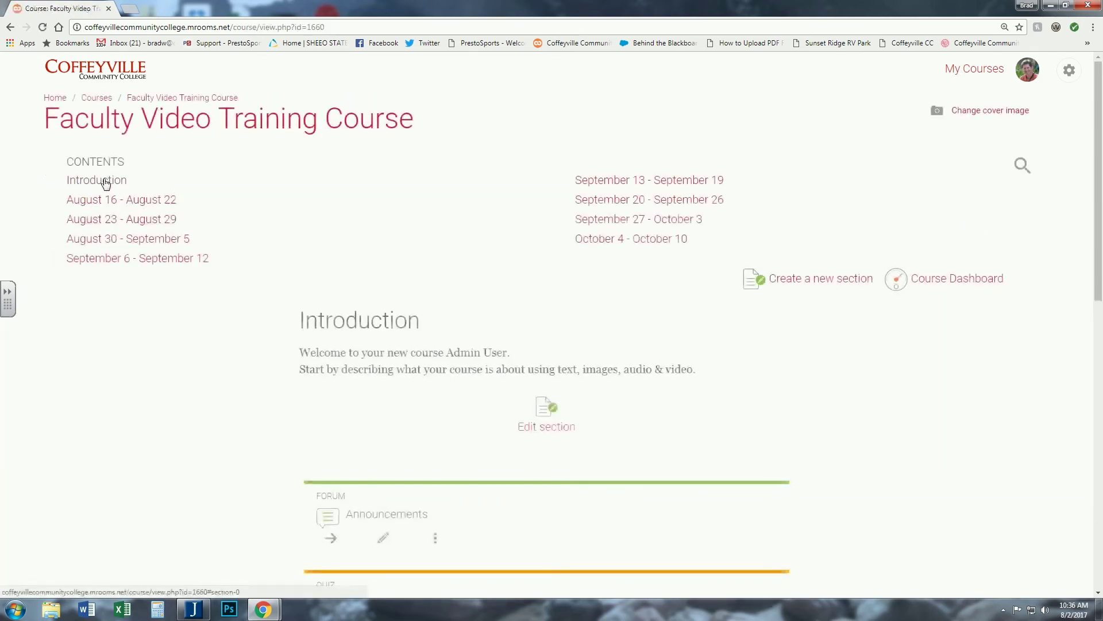
pyautogui.click(106, 181)
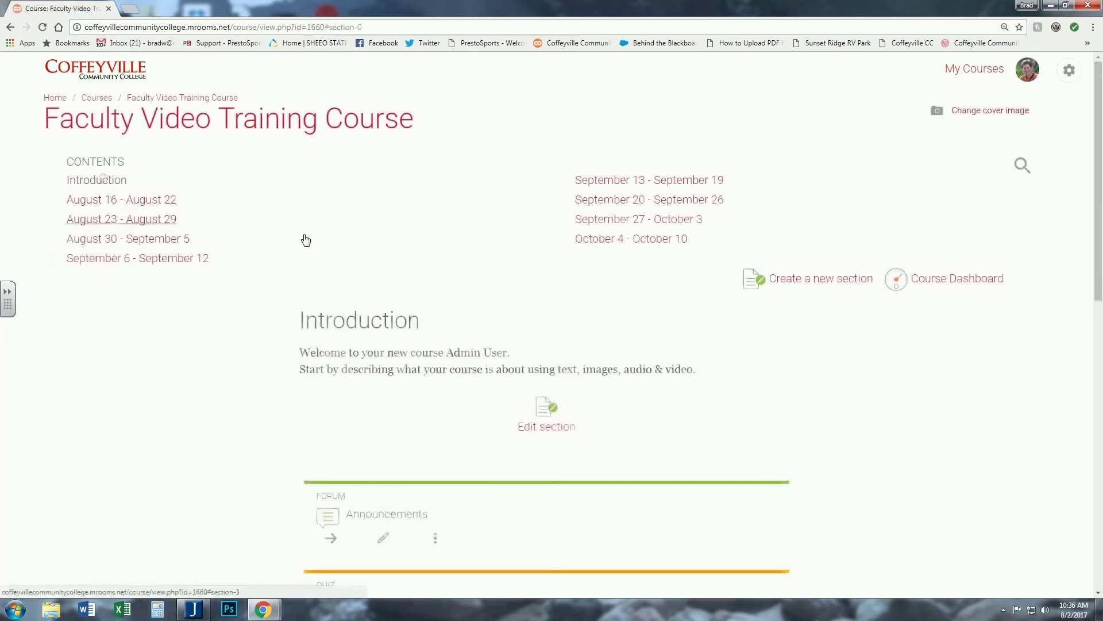
pyautogui.scroll(-4, 270, 241)
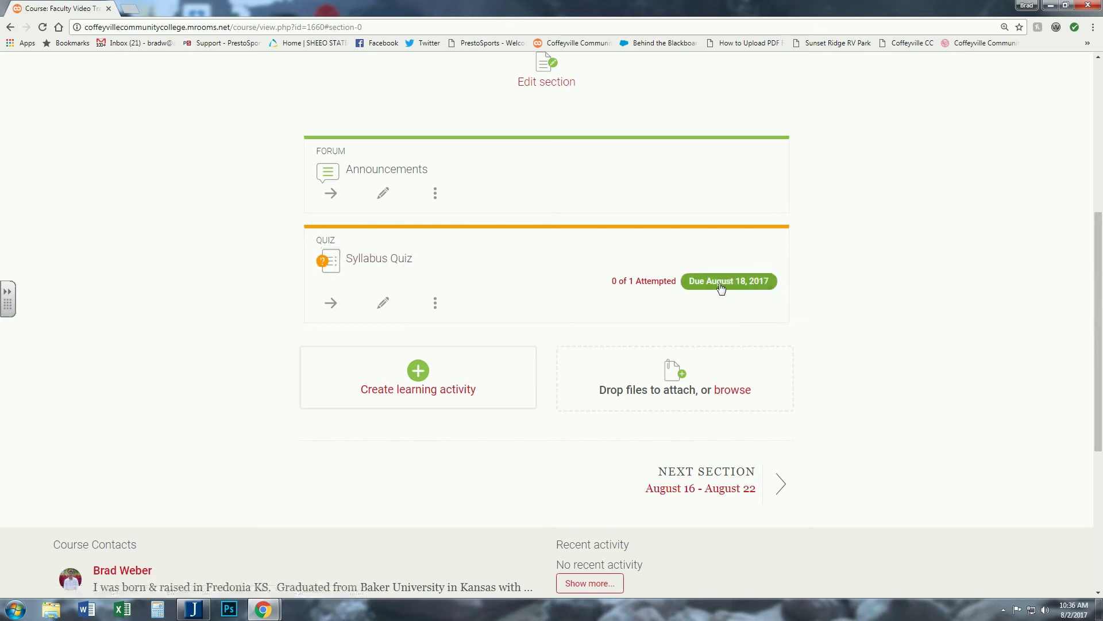
pyautogui.click(375, 263)
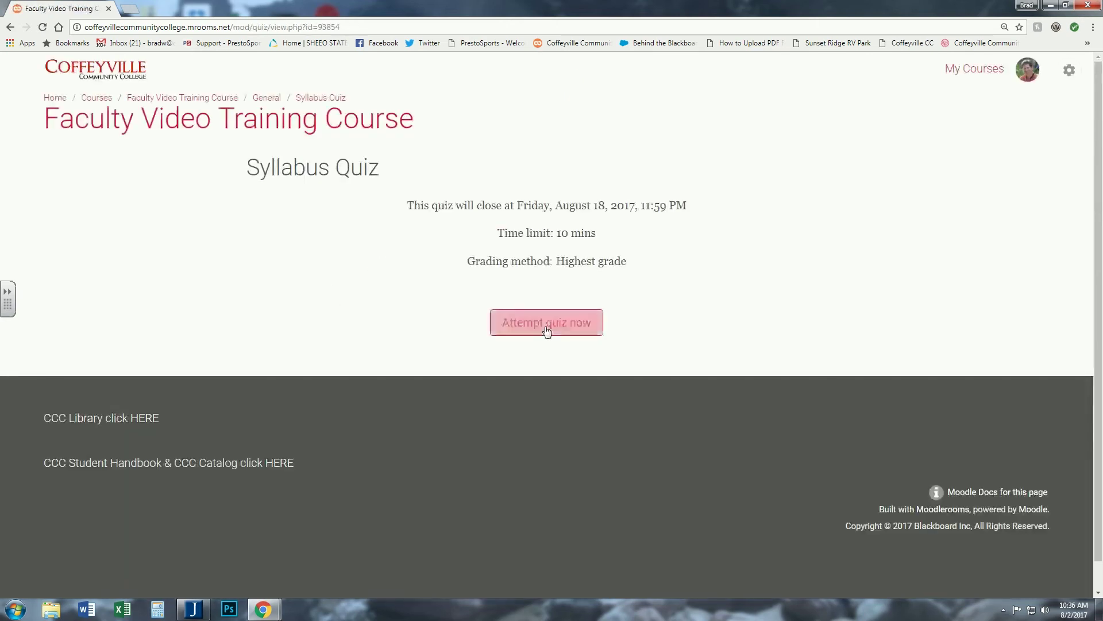
pyautogui.click(546, 323)
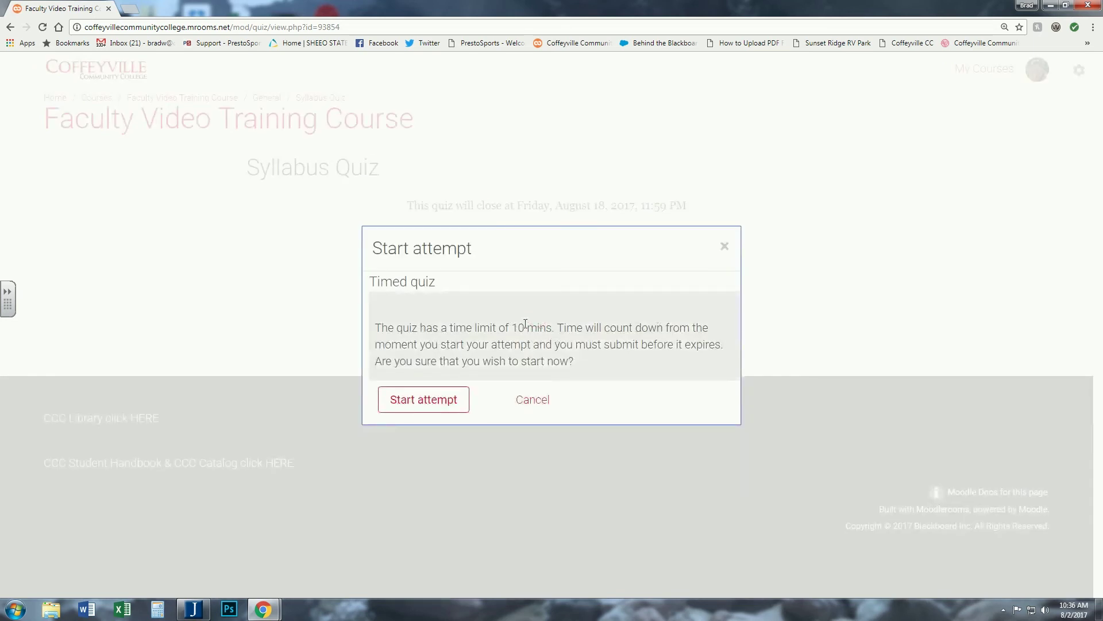
pyautogui.click(413, 399)
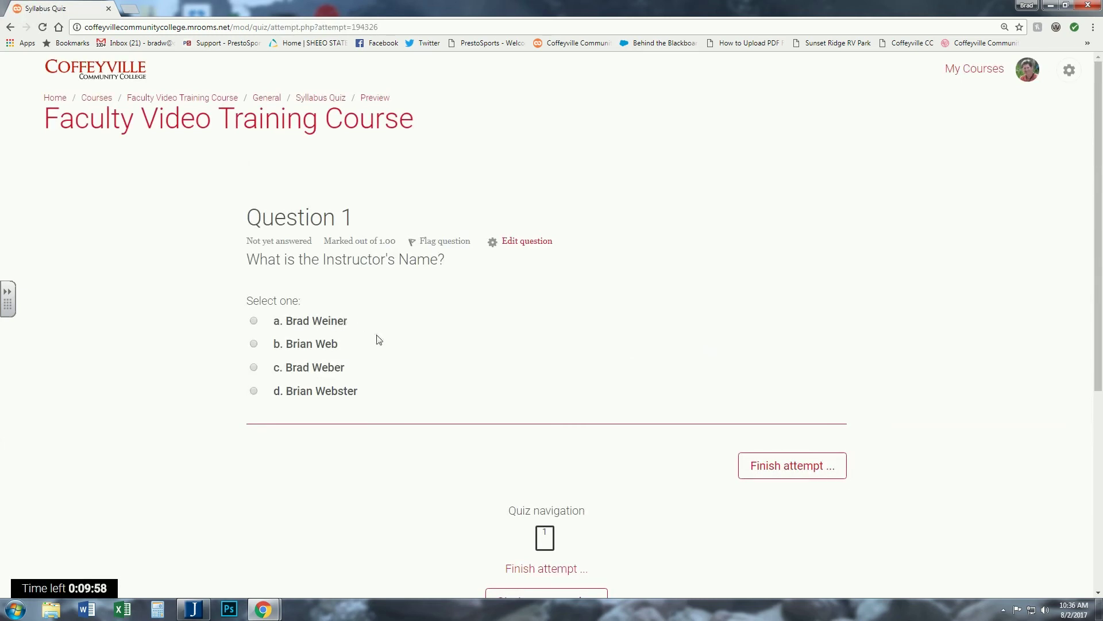
# - Choose the correct instructor's name answer (c) and submit the attempt, scoring 1.00 out of 1.00
pyautogui.click(254, 370)
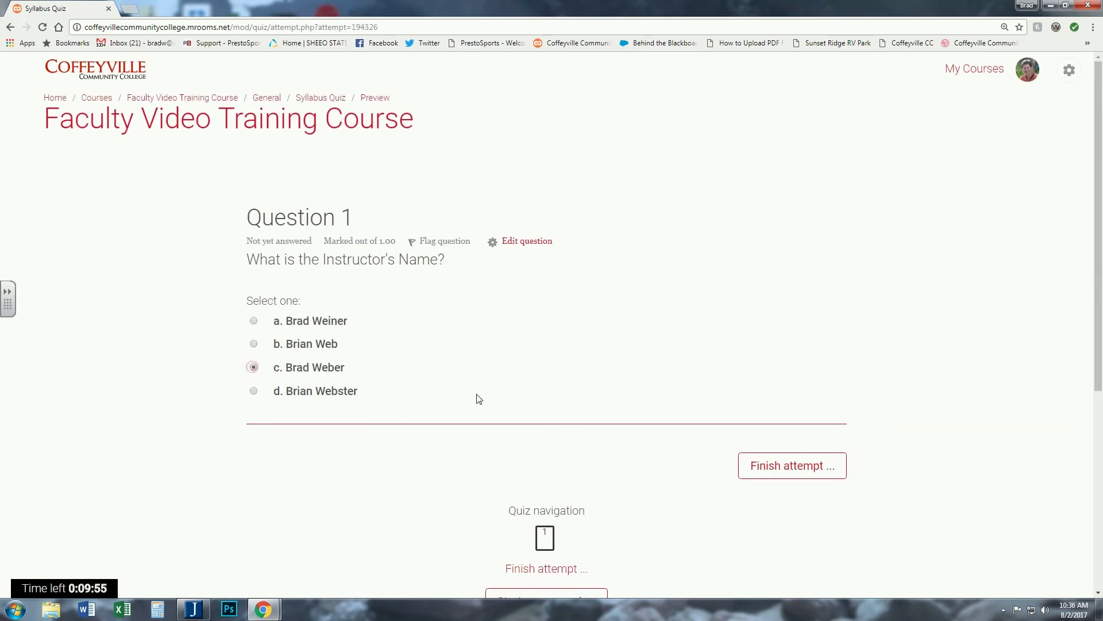
pyautogui.click(781, 467)
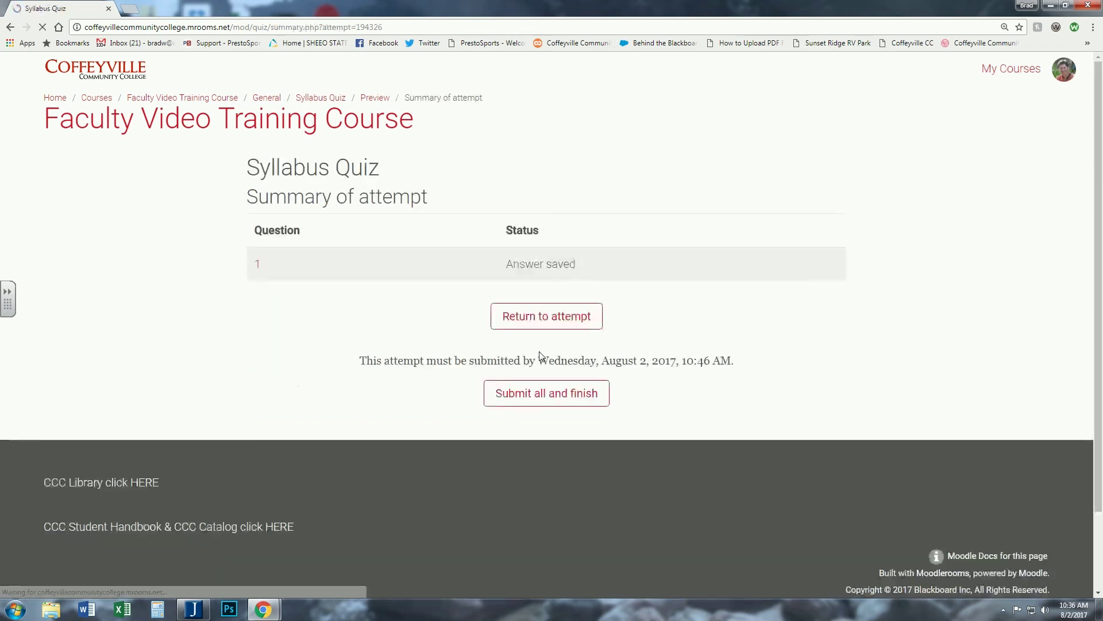
pyautogui.click(546, 394)
pyautogui.click(584, 410)
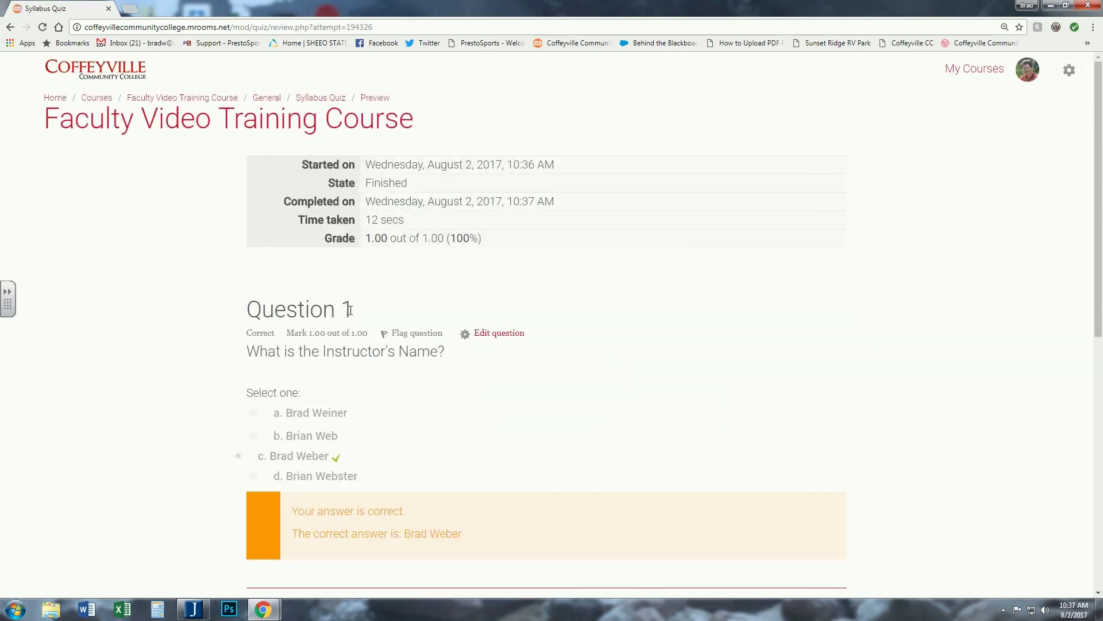
pyautogui.scroll(-2, 198, 365)
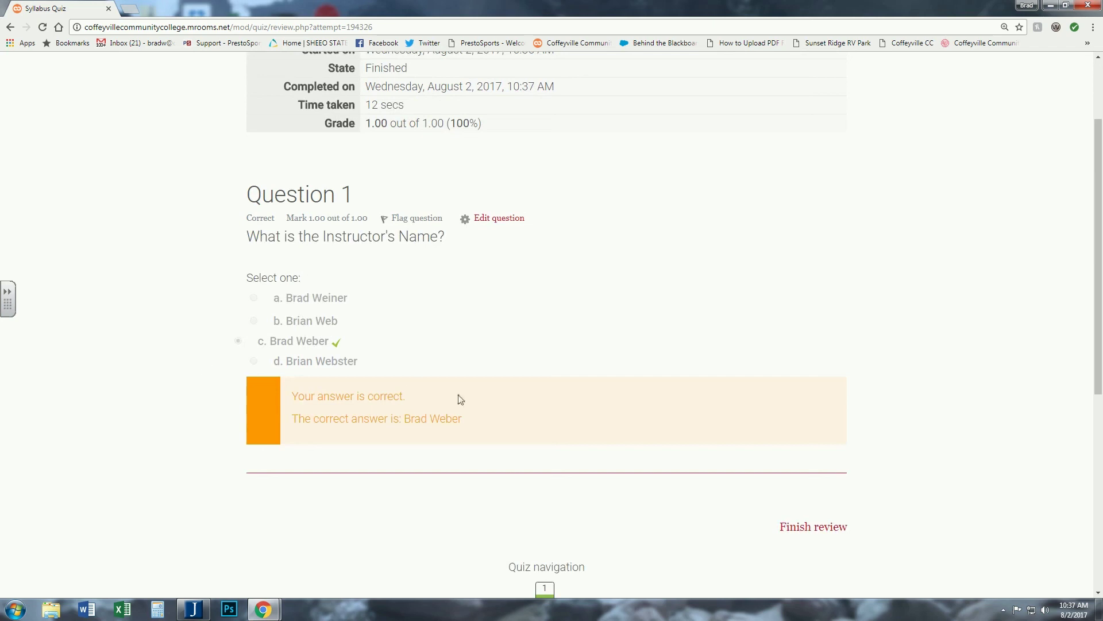
pyautogui.scroll(2, 454, 398)
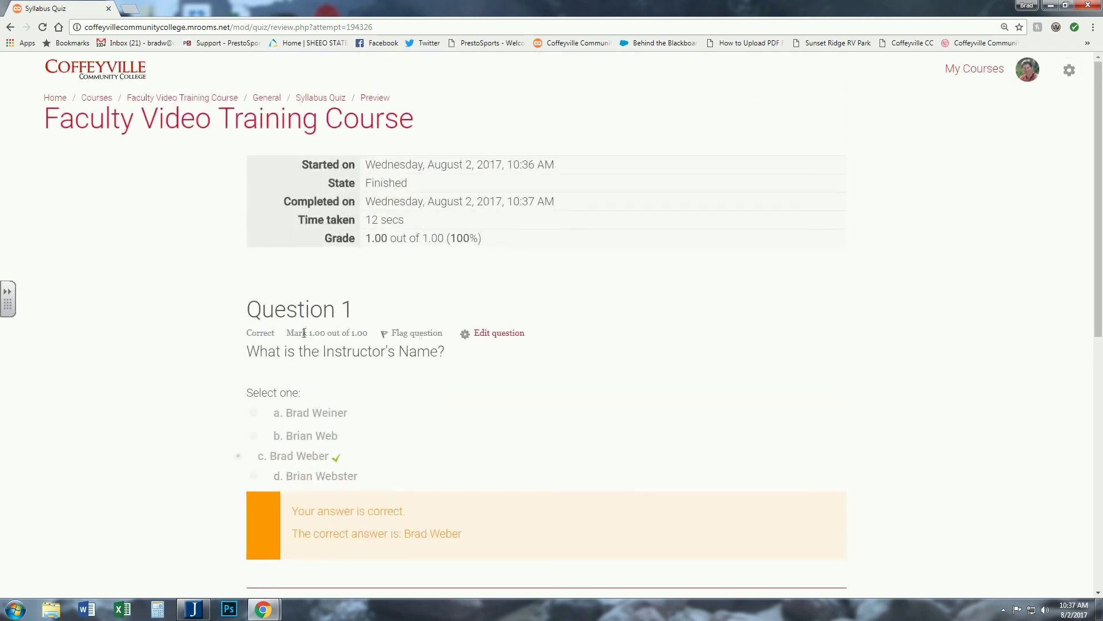